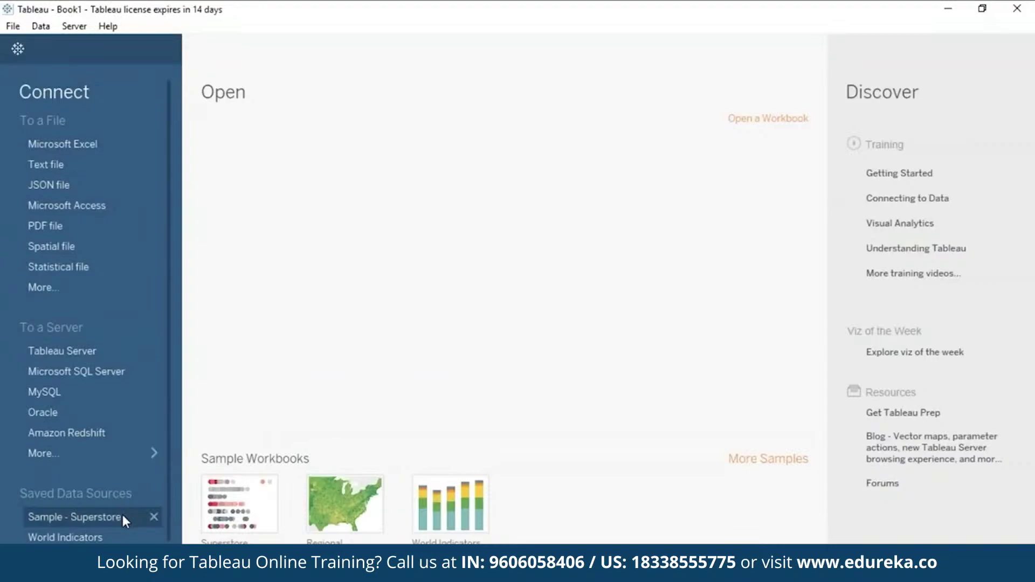
Open the Sample - Superstore data source and scroll through the Orders table columns.
click(97, 517)
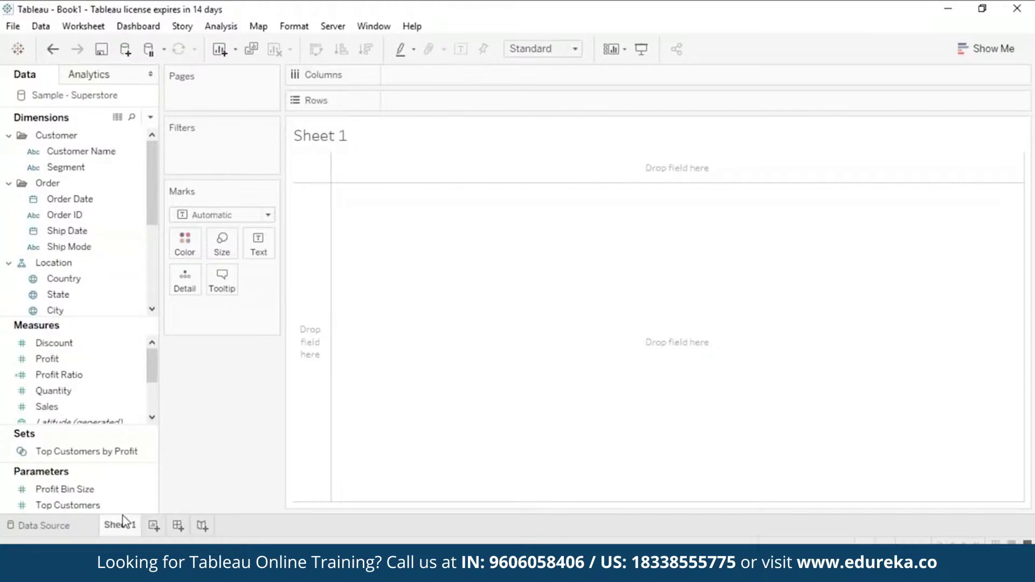
click(64, 531)
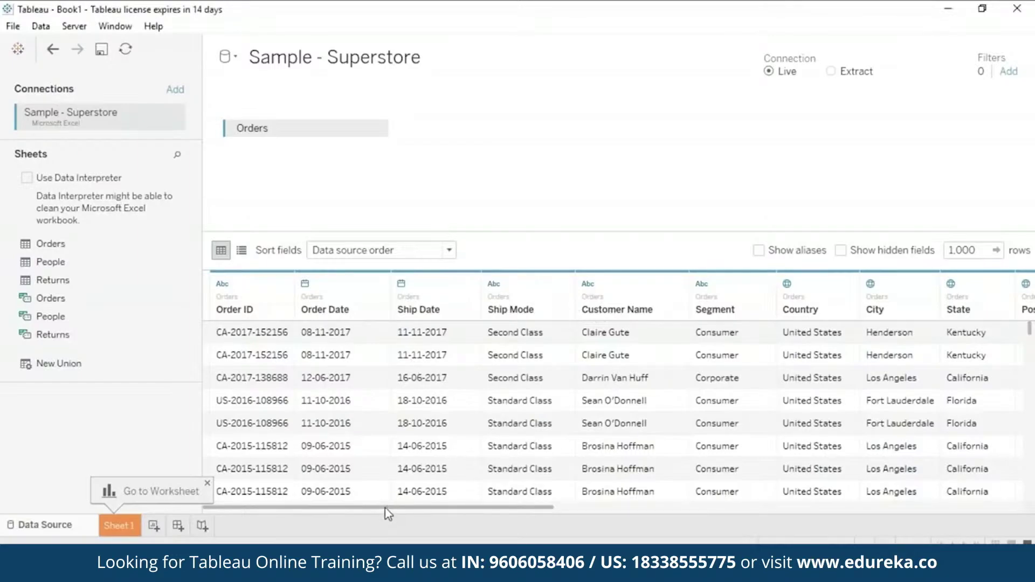
drag(385, 508, 894, 514)
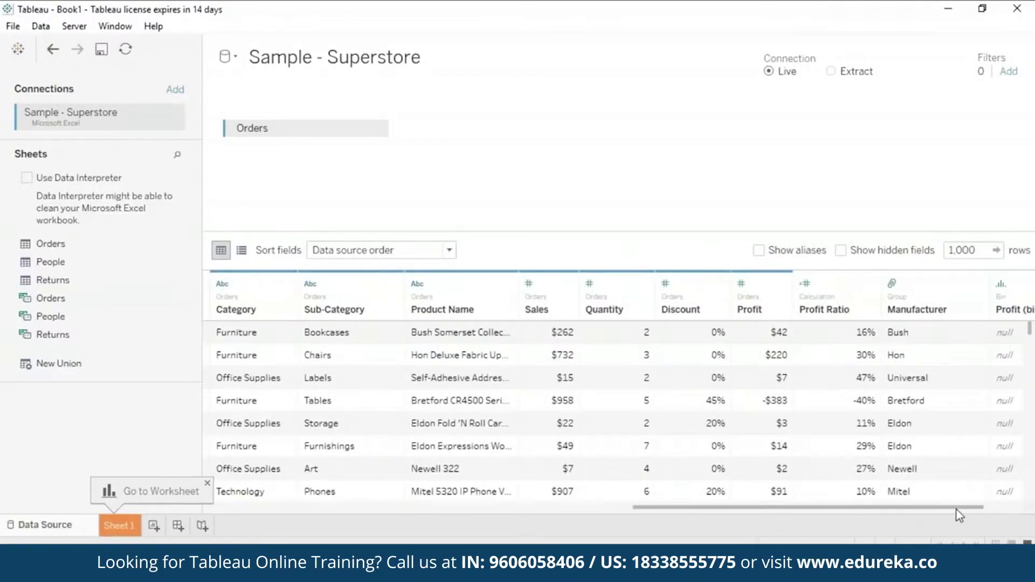
drag(960, 515, 1006, 514)
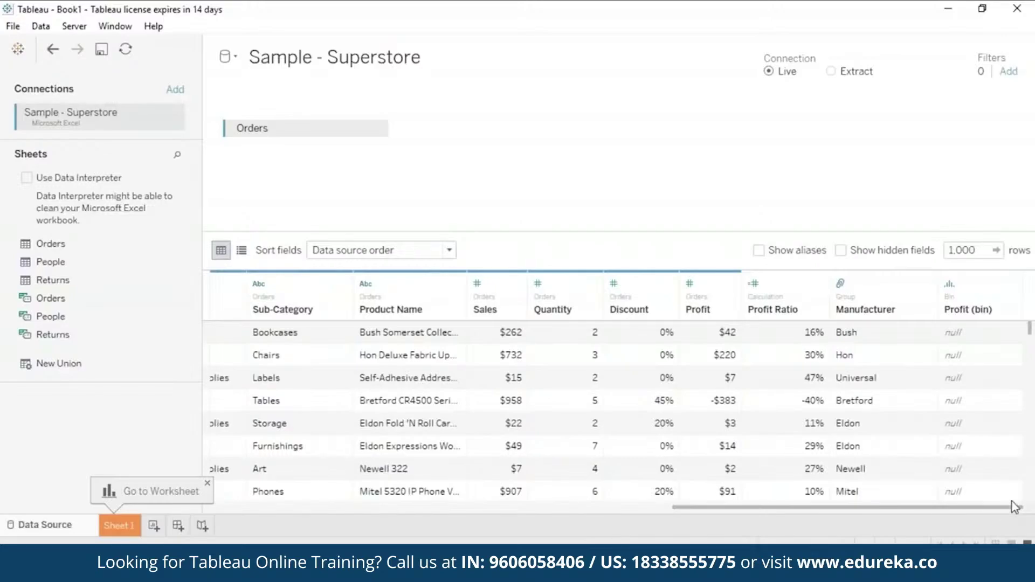
drag(1012, 513, 531, 491)
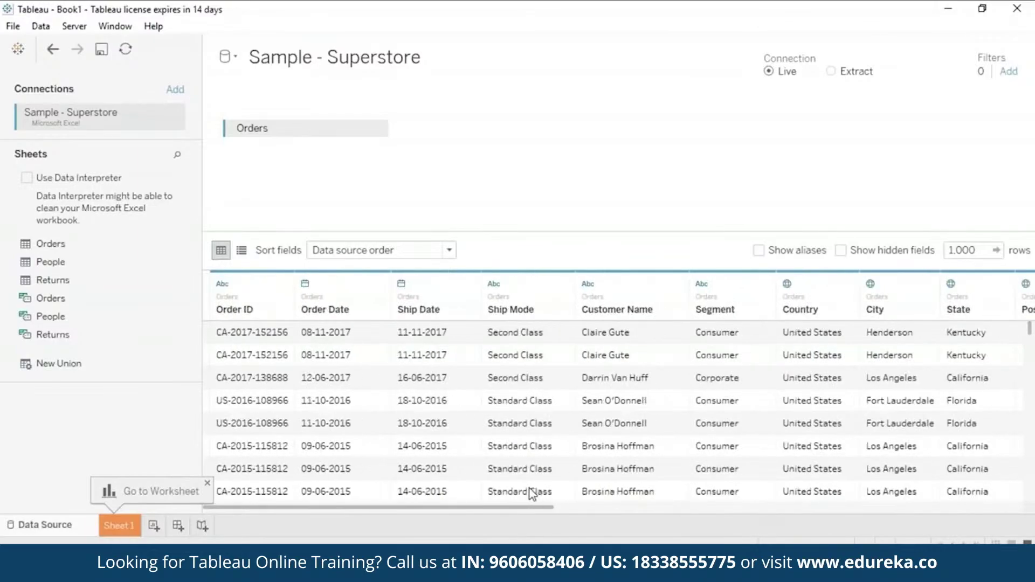
On Sheet 1, plot SUM(Sales) by YEAR(Order Date) as a line chart.
click(134, 530)
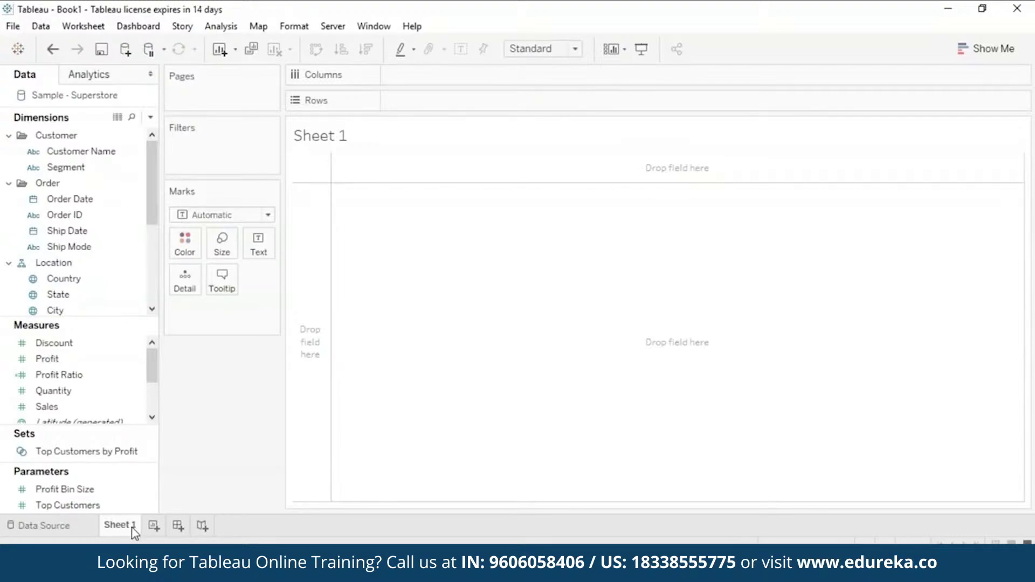
click(74, 203)
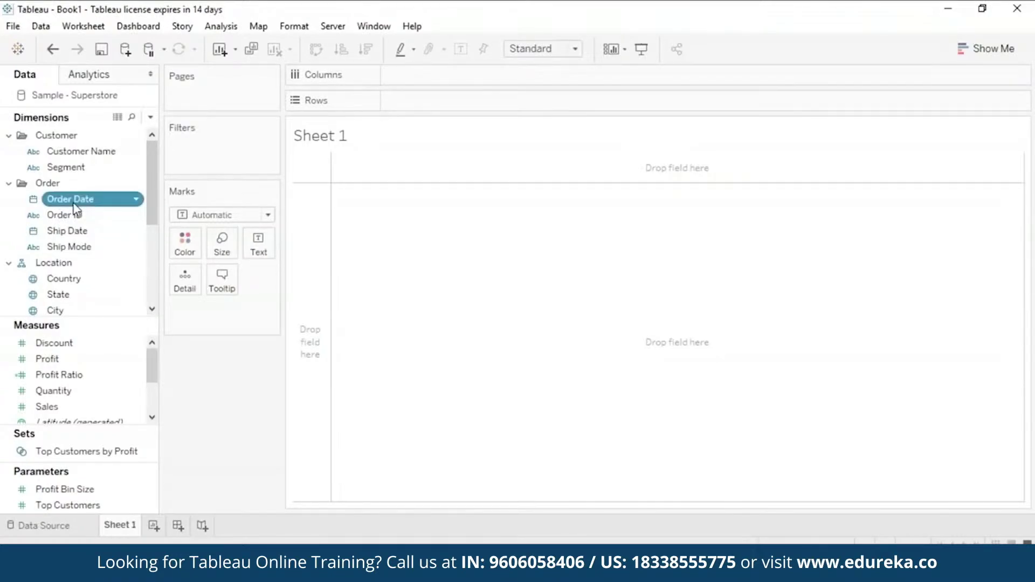
drag(77, 209, 426, 79)
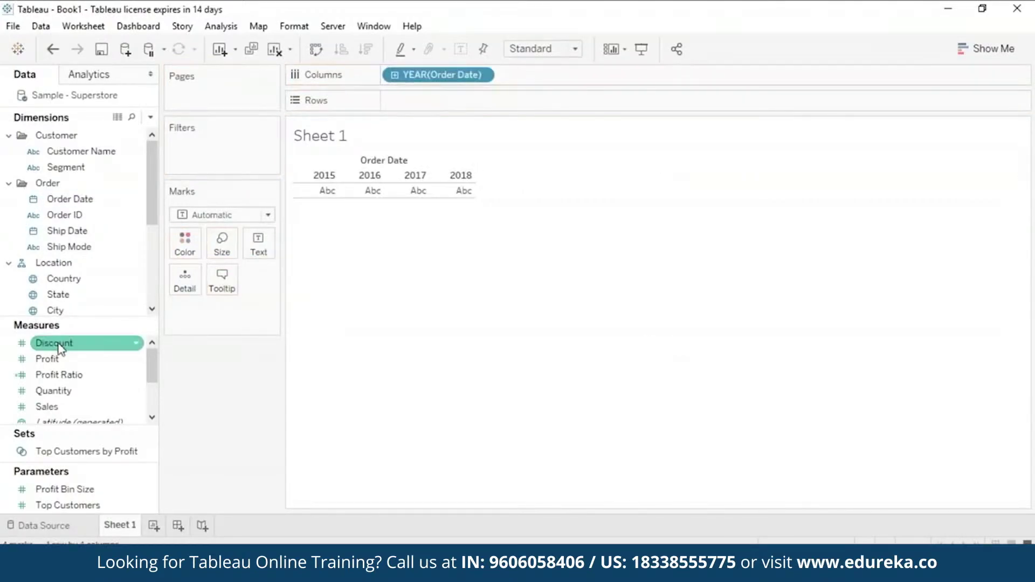
click(56, 408)
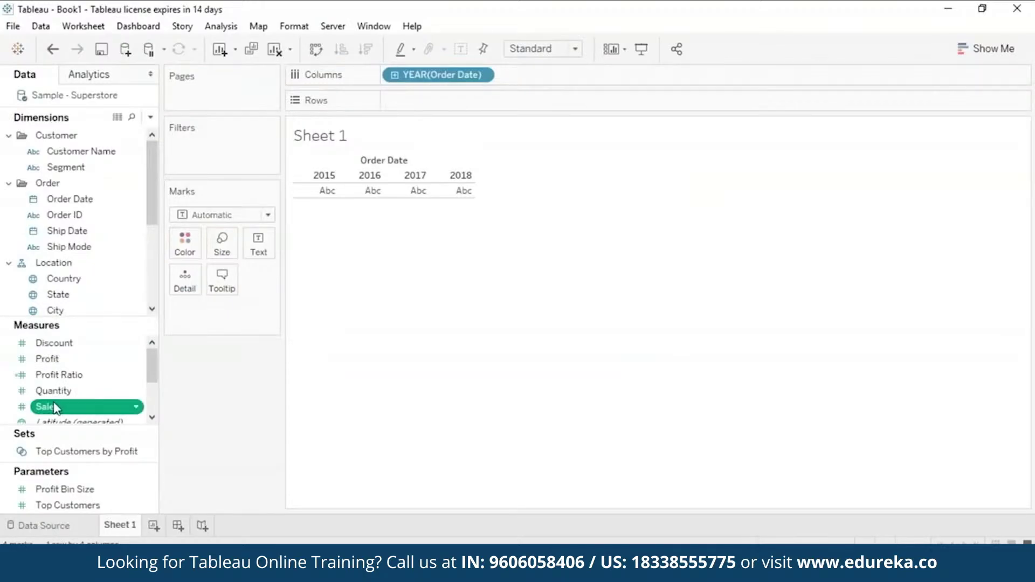
drag(55, 408, 408, 97)
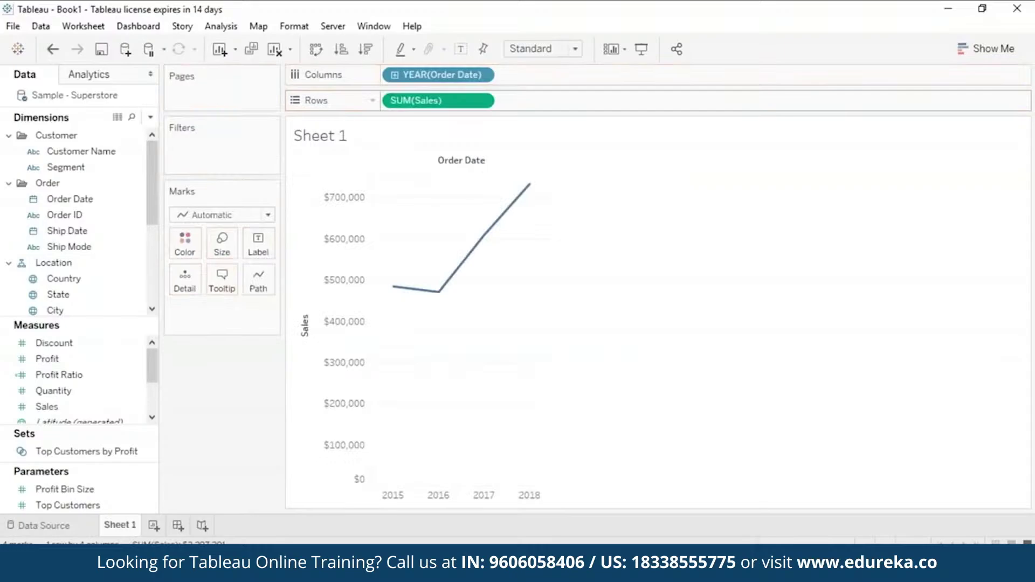
Change the Order Date pill to a custom Month / Year date level.
click(481, 75)
mouse_move(530, 426)
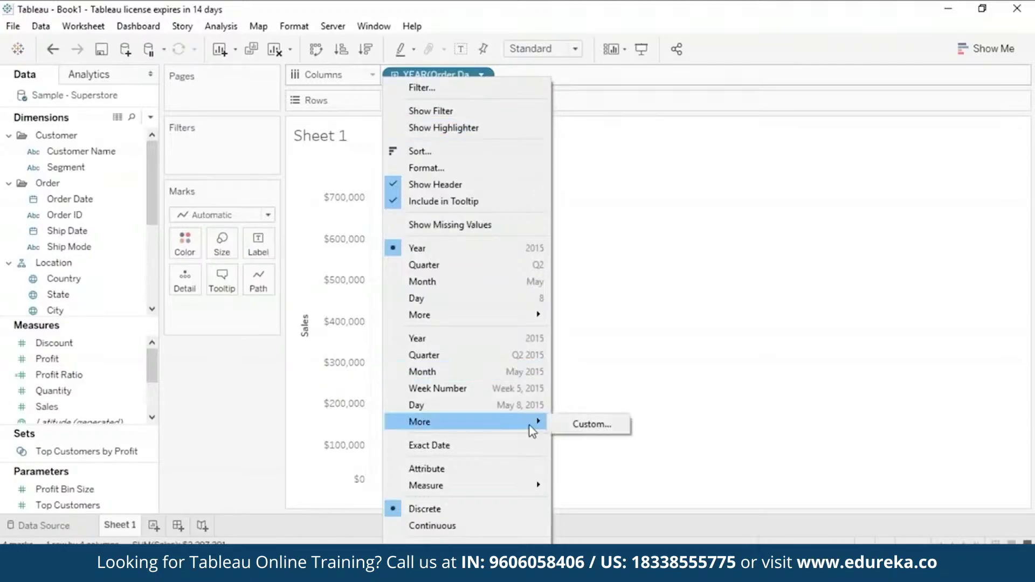
click(579, 426)
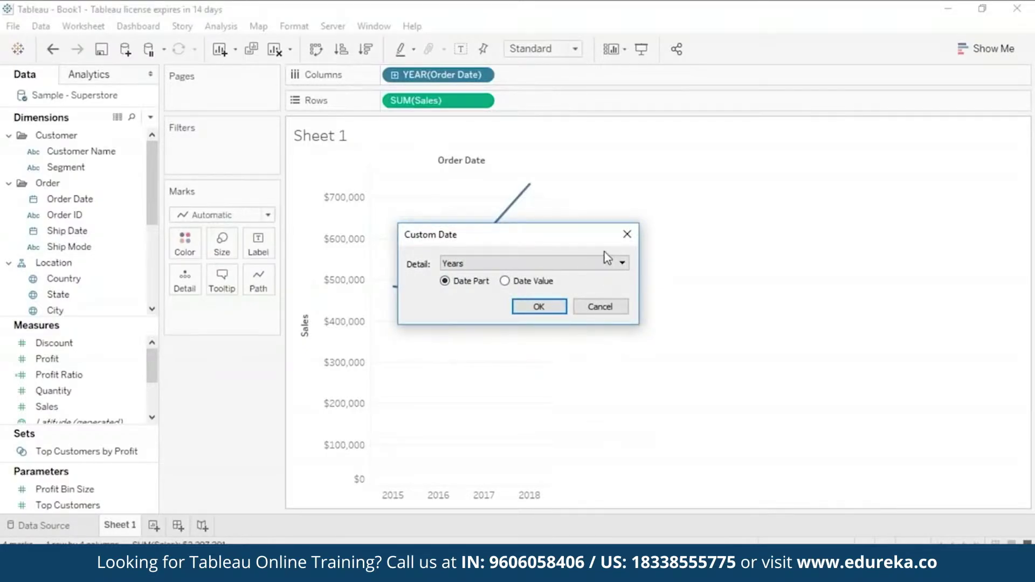
click(501, 263)
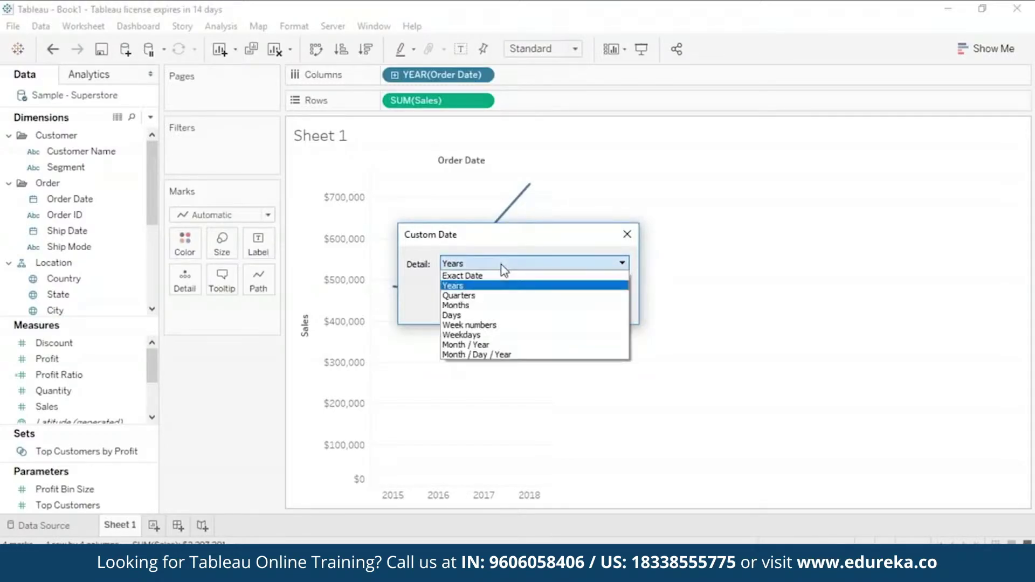
click(507, 344)
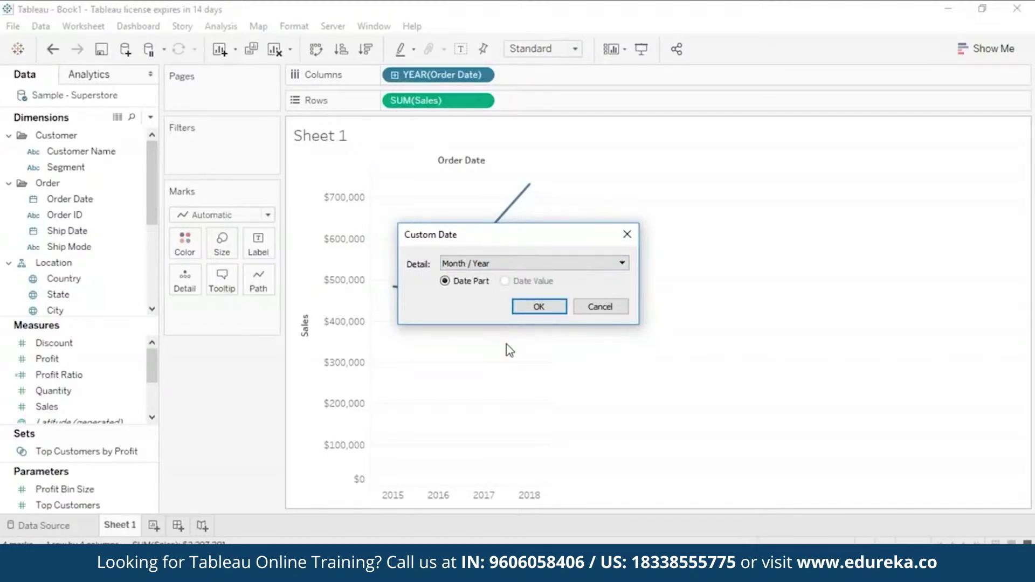
click(538, 307)
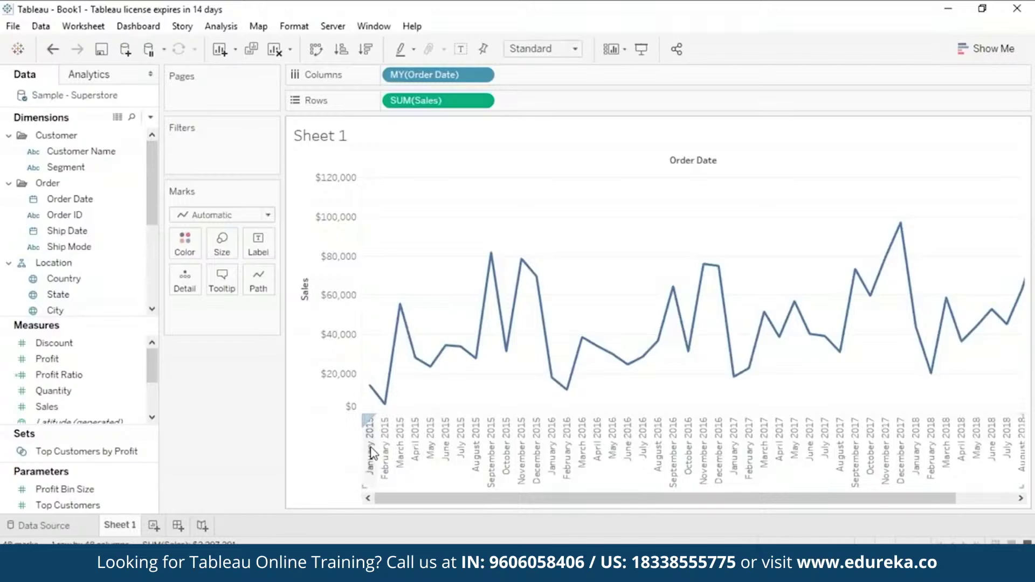
drag(438, 500, 649, 508)
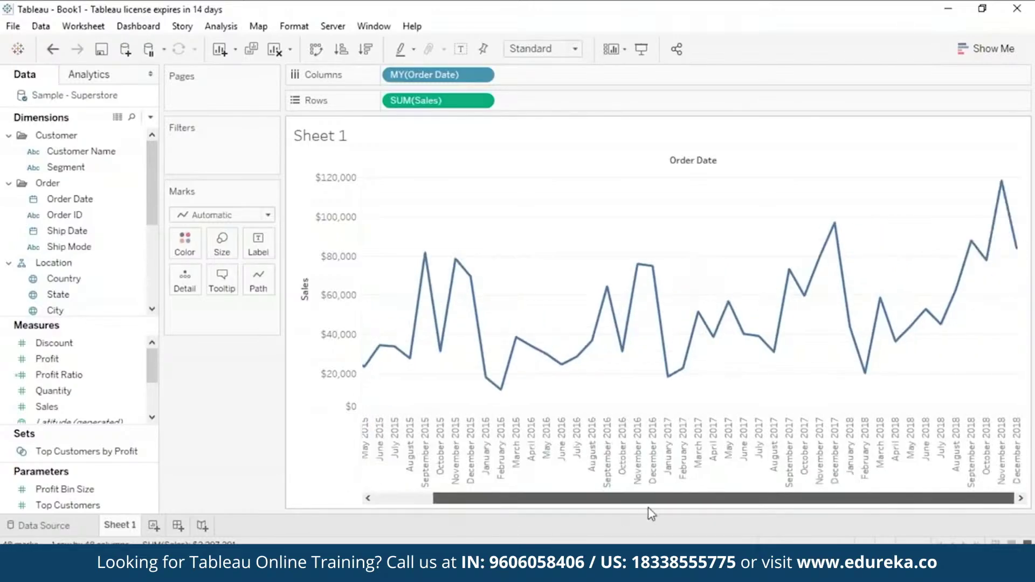
Scroll the chart back to January 2015 and open the Data pane's field-creation dropdown.
click(399, 498)
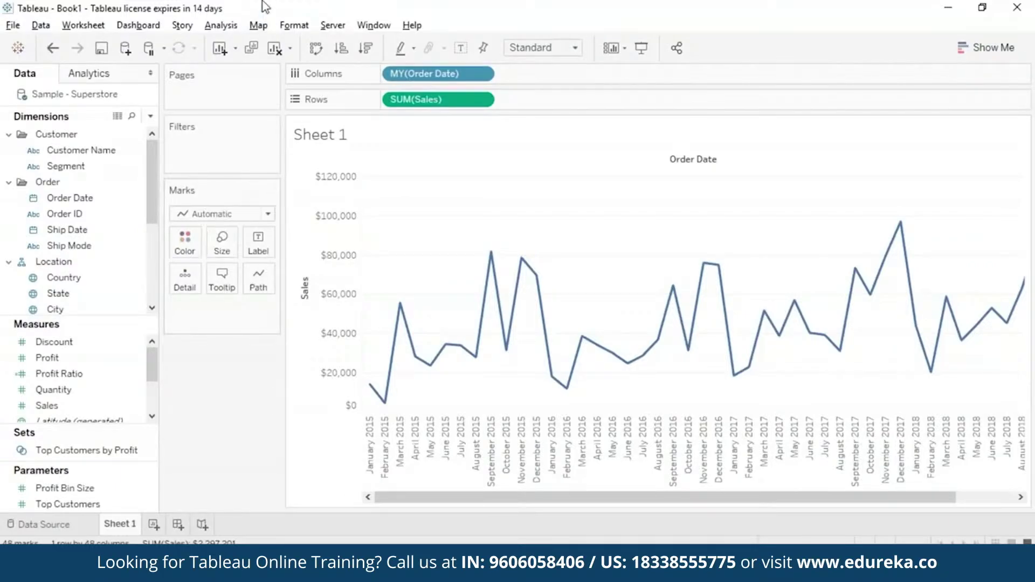
click(221, 25)
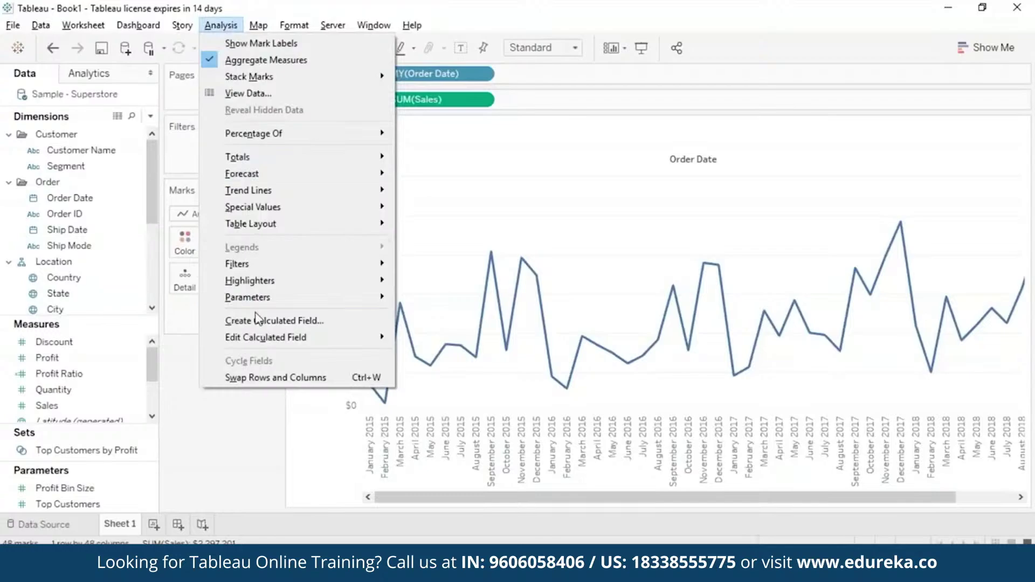
click(225, 422)
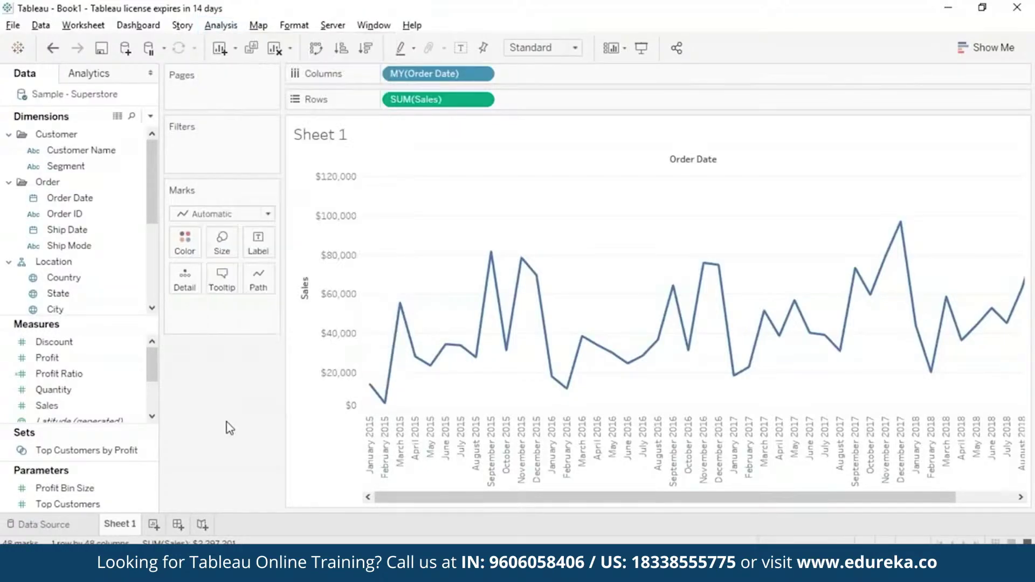
click(150, 117)
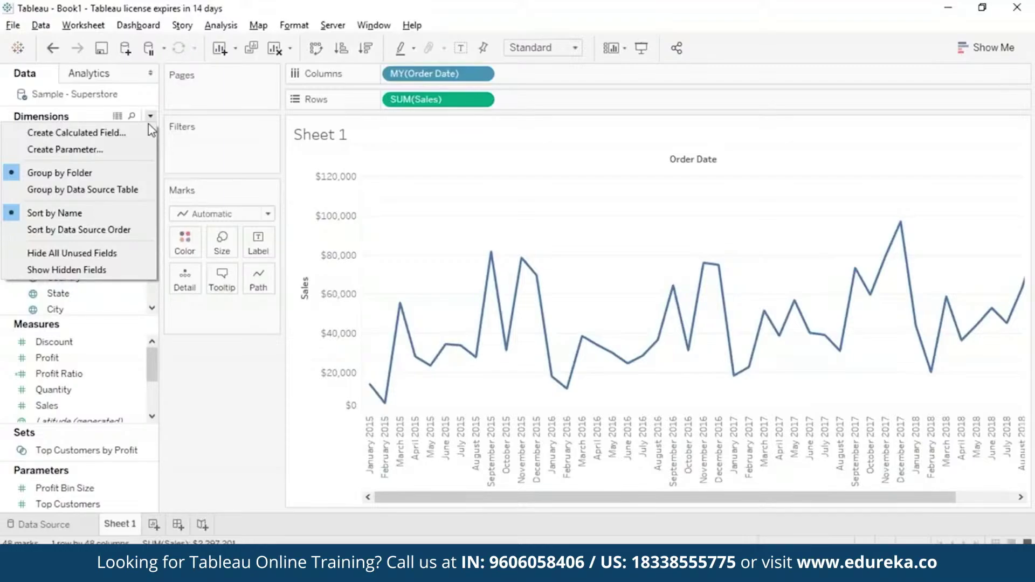
Create a parameter named 'IF sales Parameter' as an Integer with current value 0.
click(142, 152)
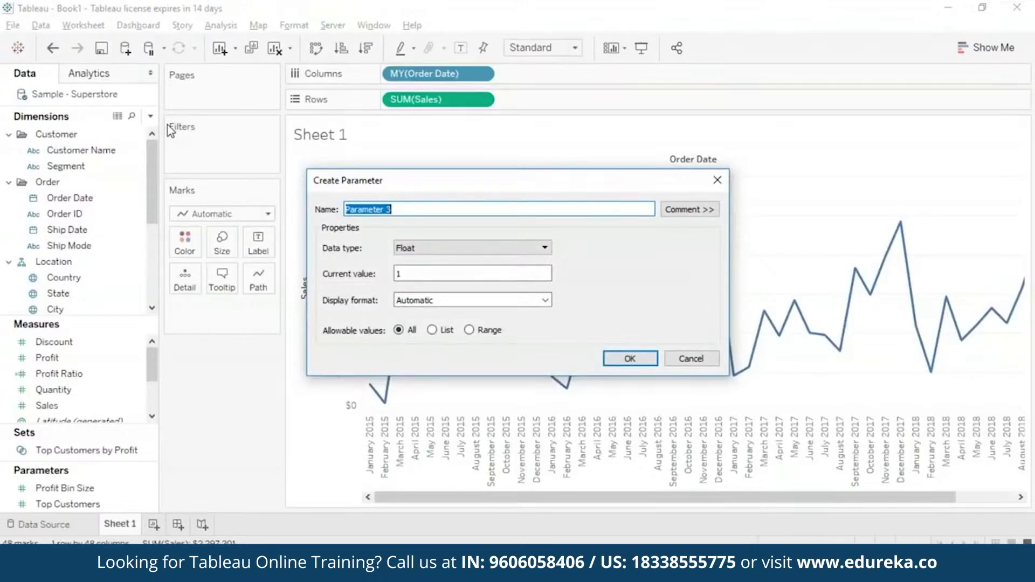
key(BackSpace)
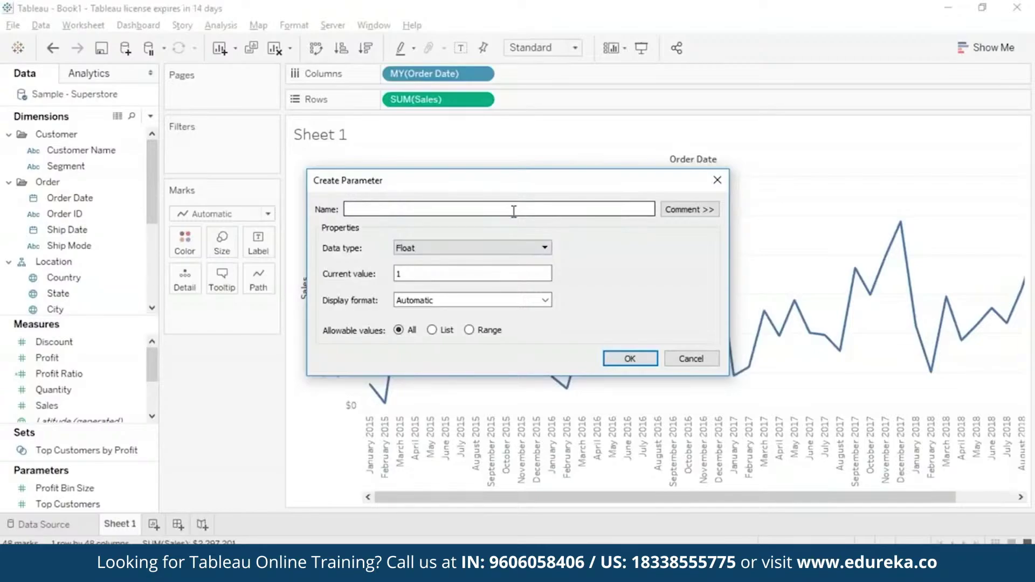
text(IF sales Parameter)
click(542, 247)
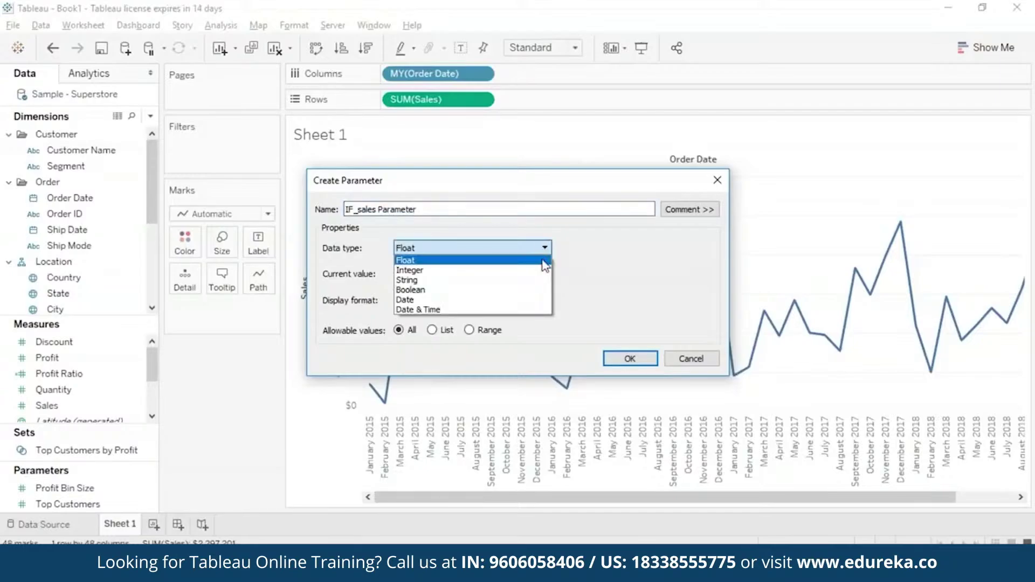
click(538, 271)
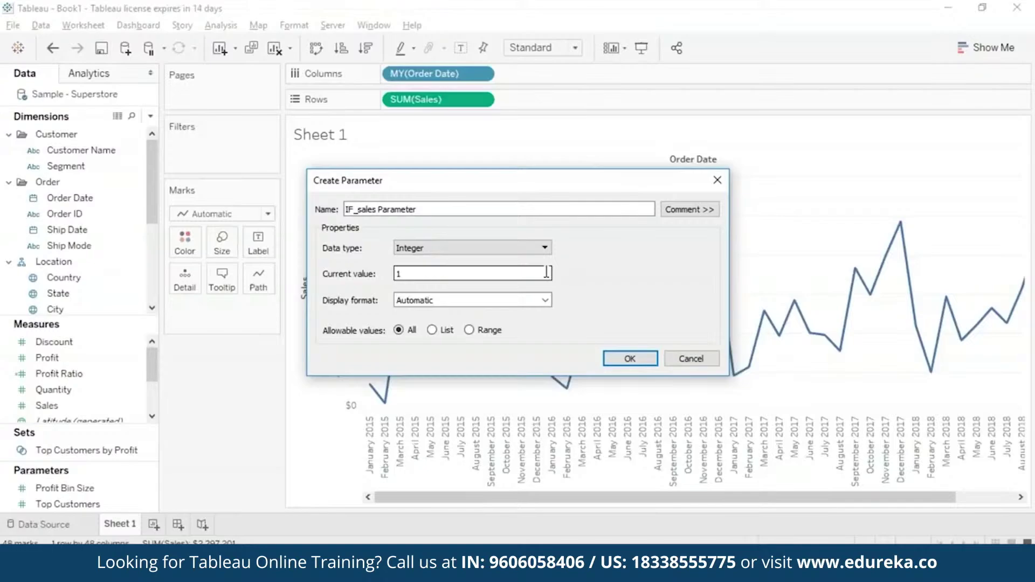
key(BackSpace)
text(0)
Limit the parameter to a 0–100 range with step size 2 and confirm it.
click(546, 304)
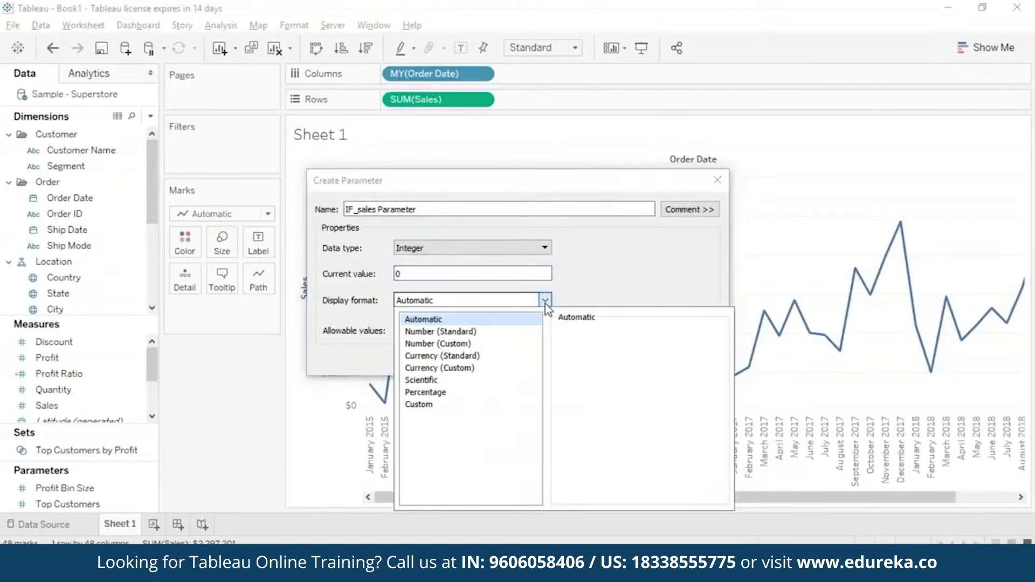
click(546, 304)
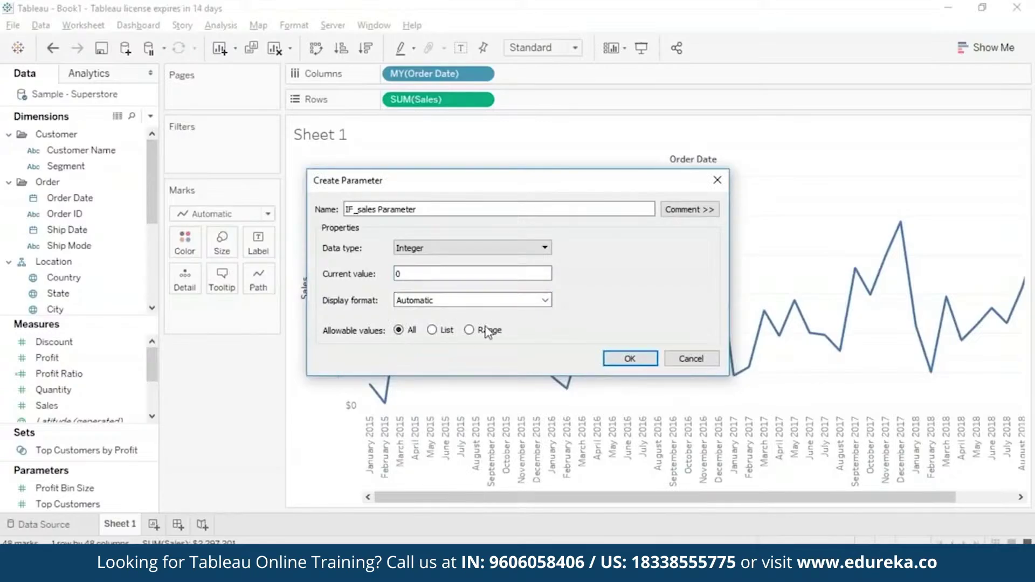
click(469, 330)
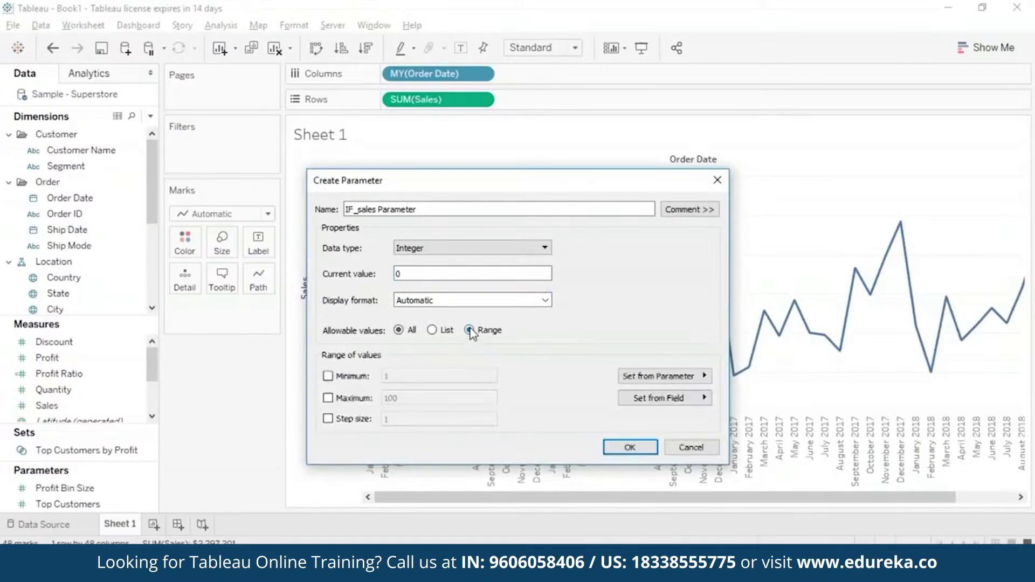
click(328, 376)
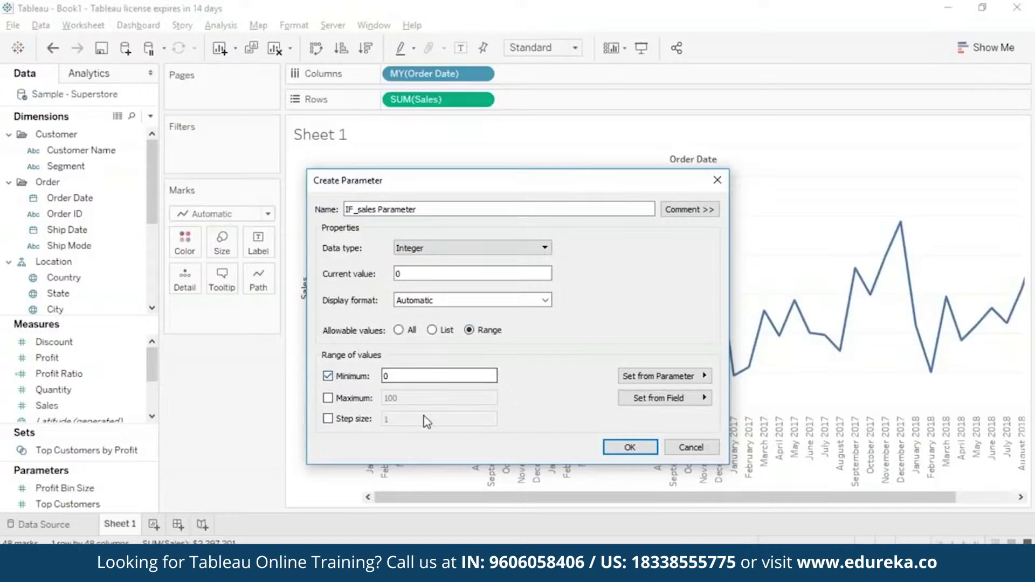
click(329, 398)
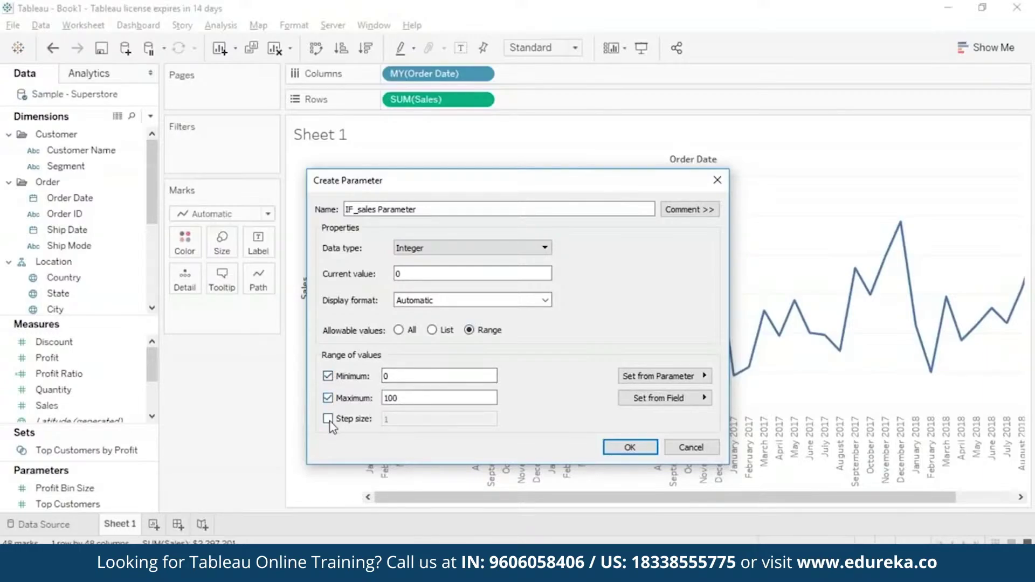
click(327, 420)
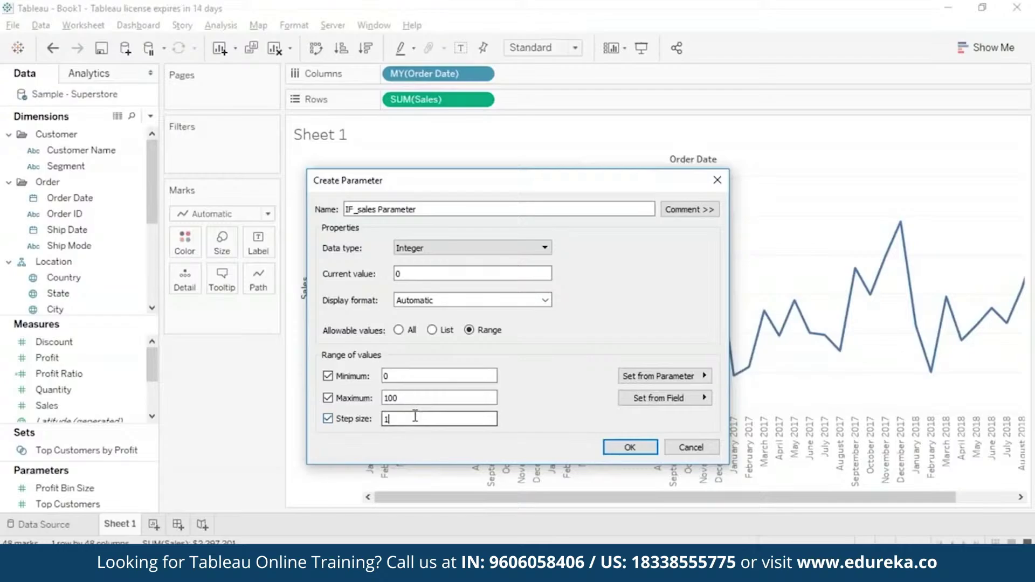
key(BackSpace)
text(2)
click(626, 449)
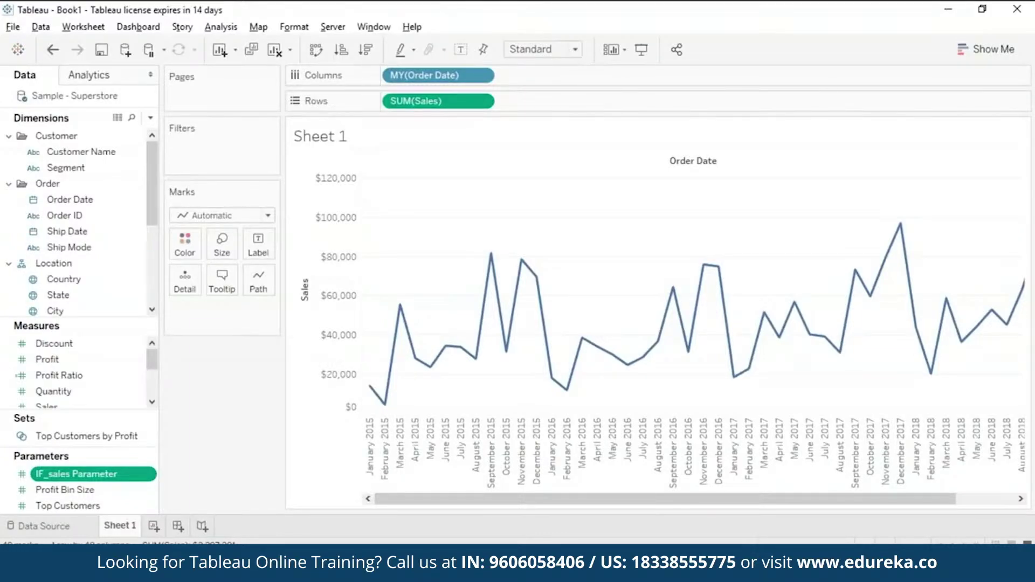
click(153, 118)
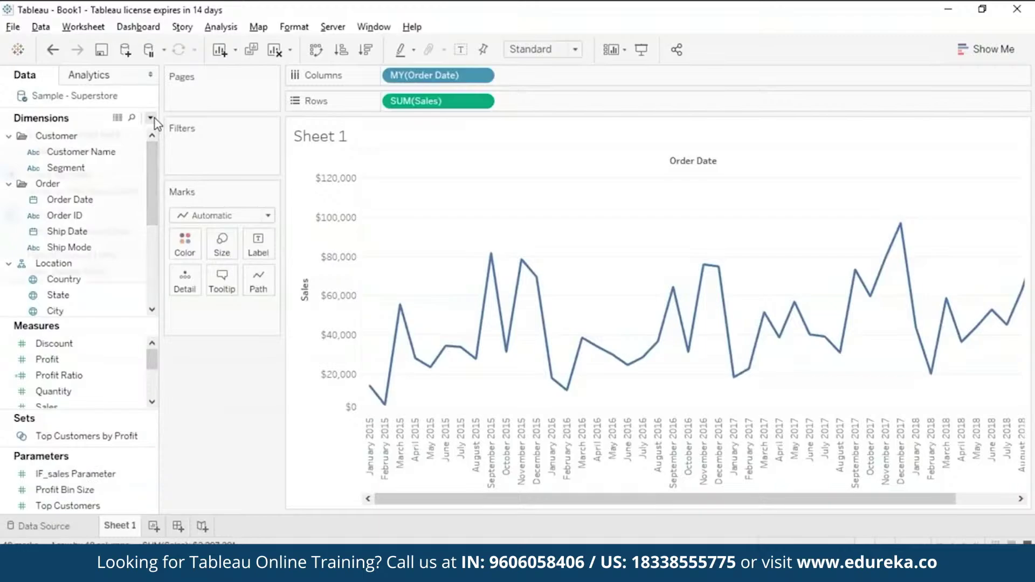
Start a new calculated field named 'IF_sales Calculation'.
click(154, 118)
click(139, 133)
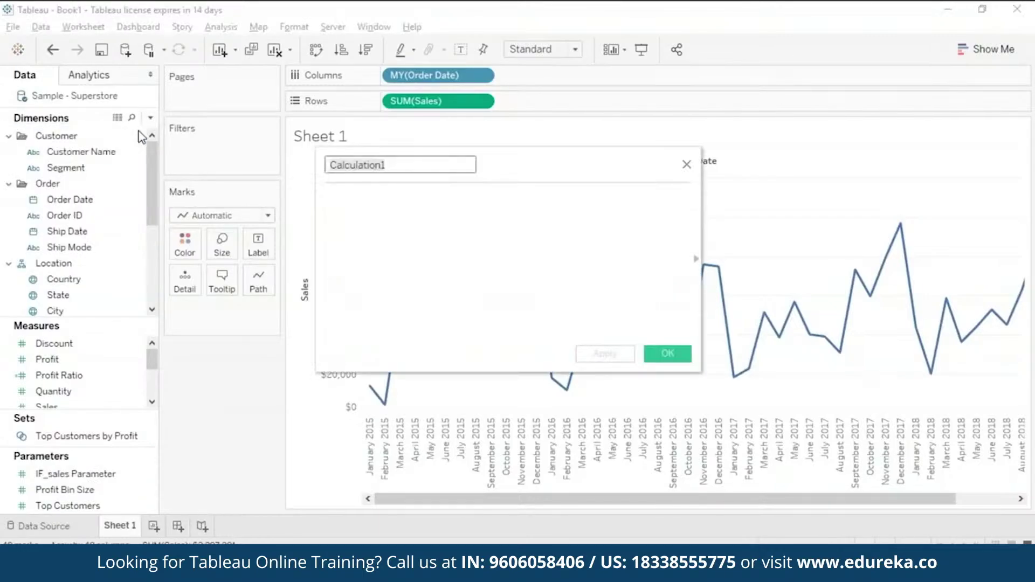
key(ctrl+a)
key(BackSpace)
text(I)
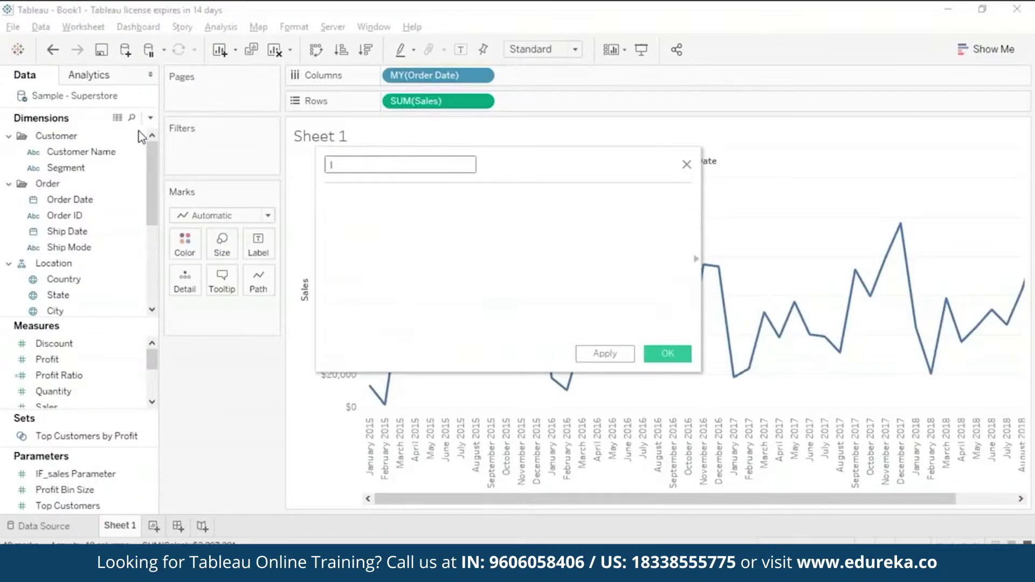
text(F_sales Calculation)
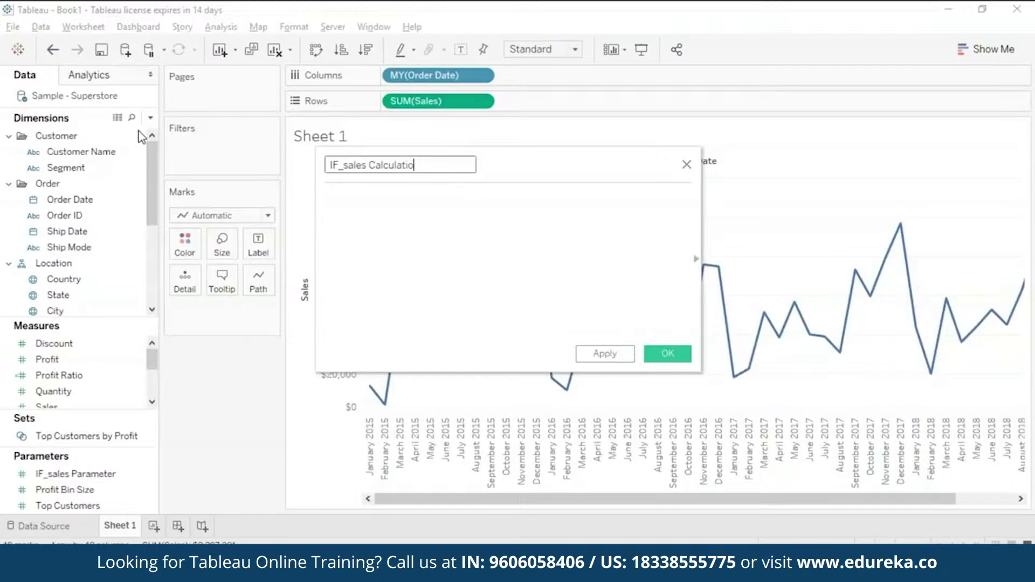
Enter the formula [Sales]*(([IF_sales Parameter]/100)+1).
click(333, 196)
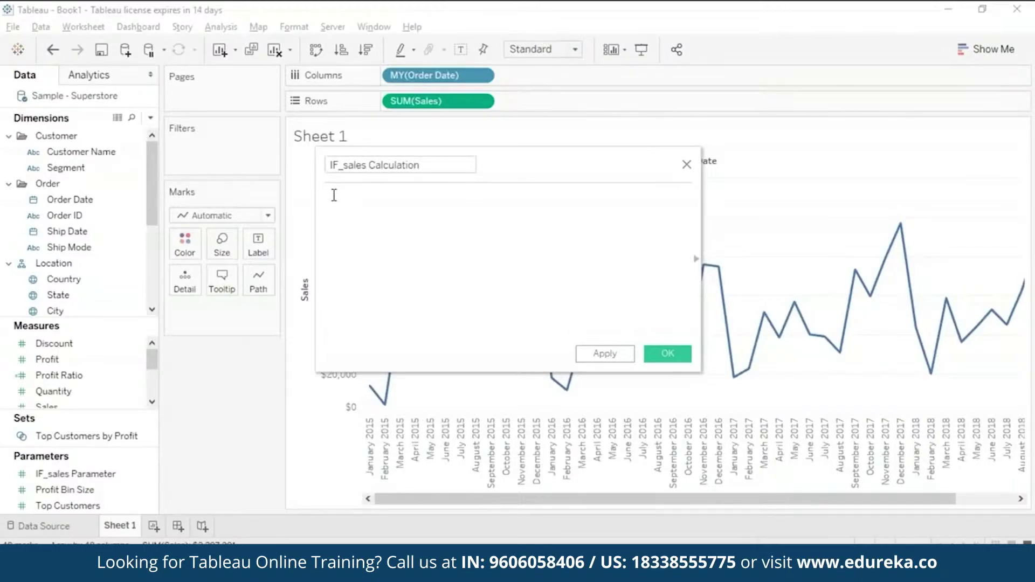
text([)
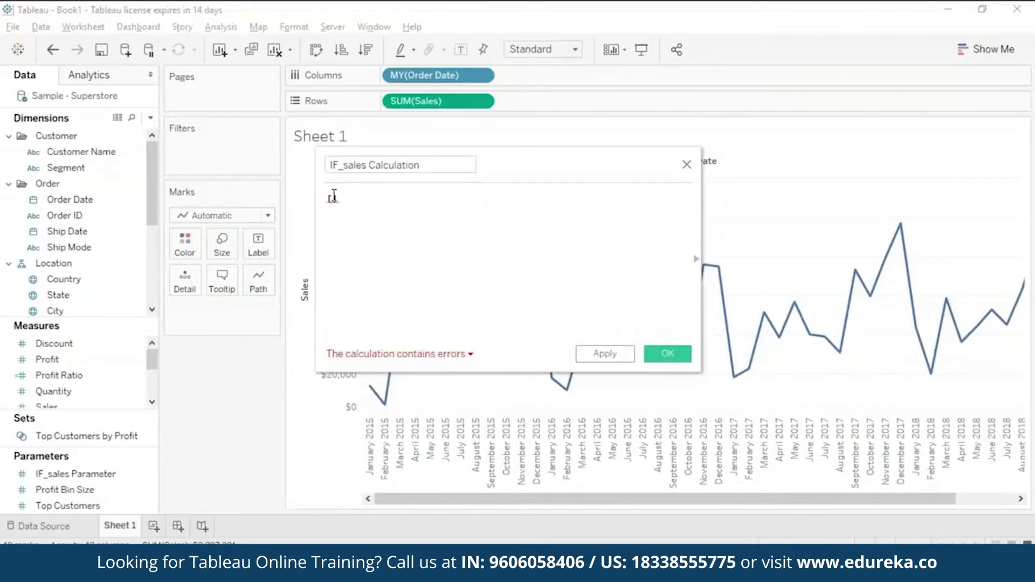
text(S)
key(Return)
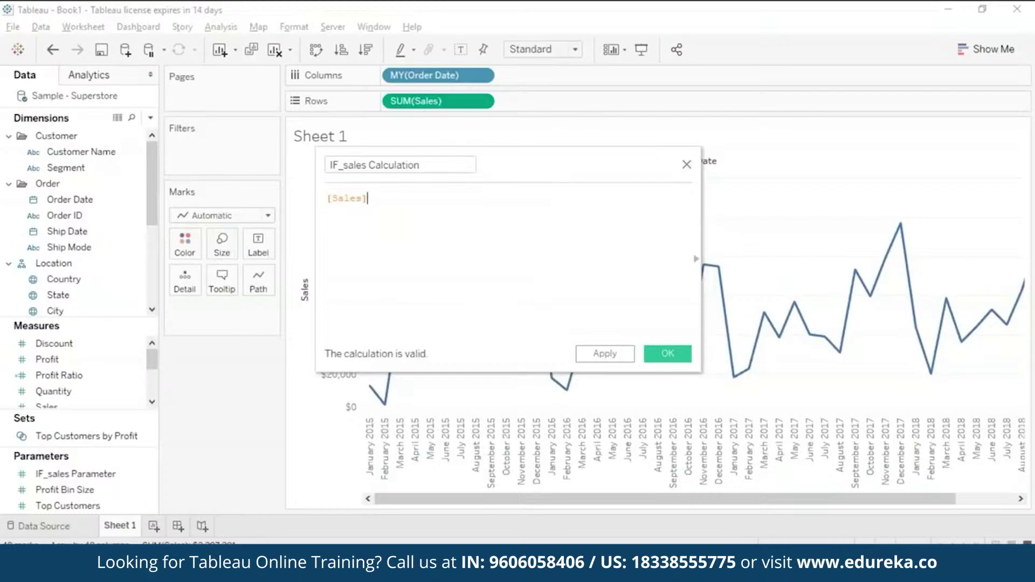
text(*)
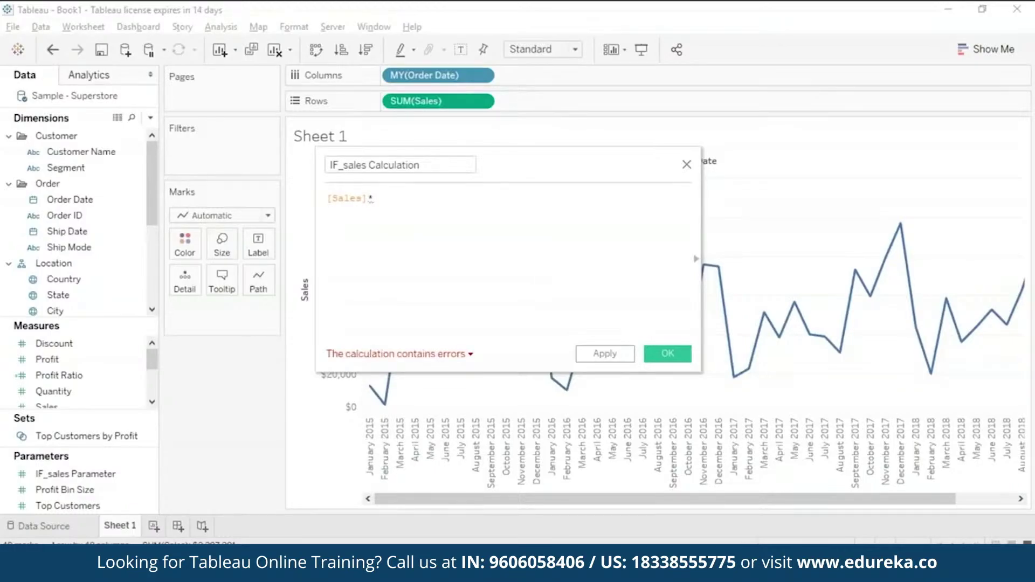
text((([IF_sales Parameter])
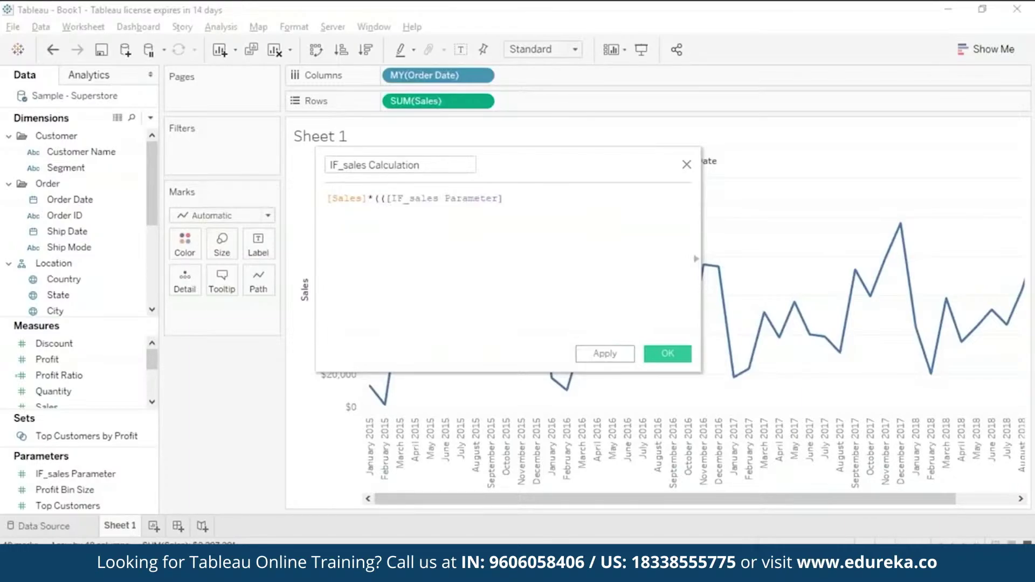
text(/100)+1))
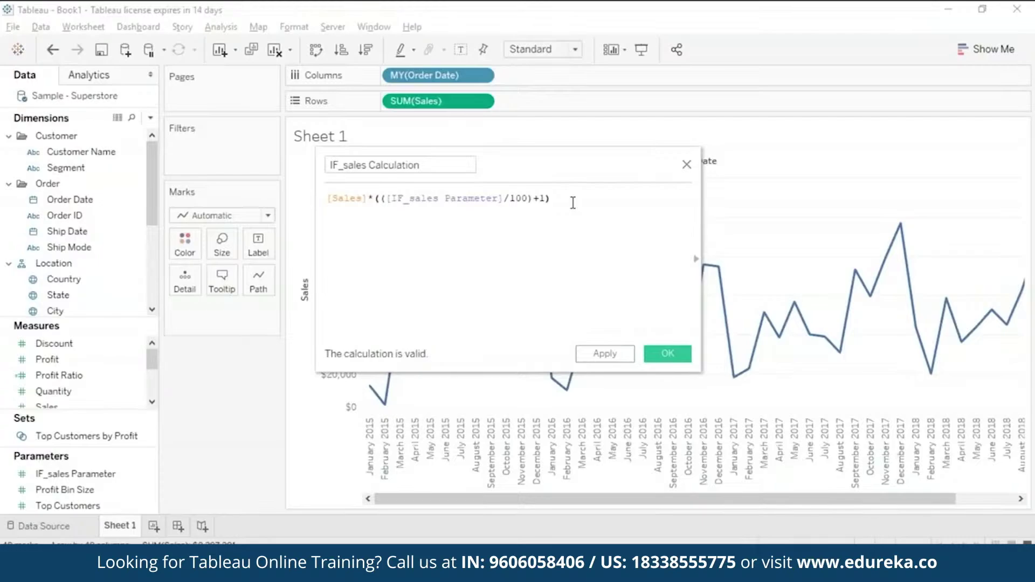
key(BackSpace)
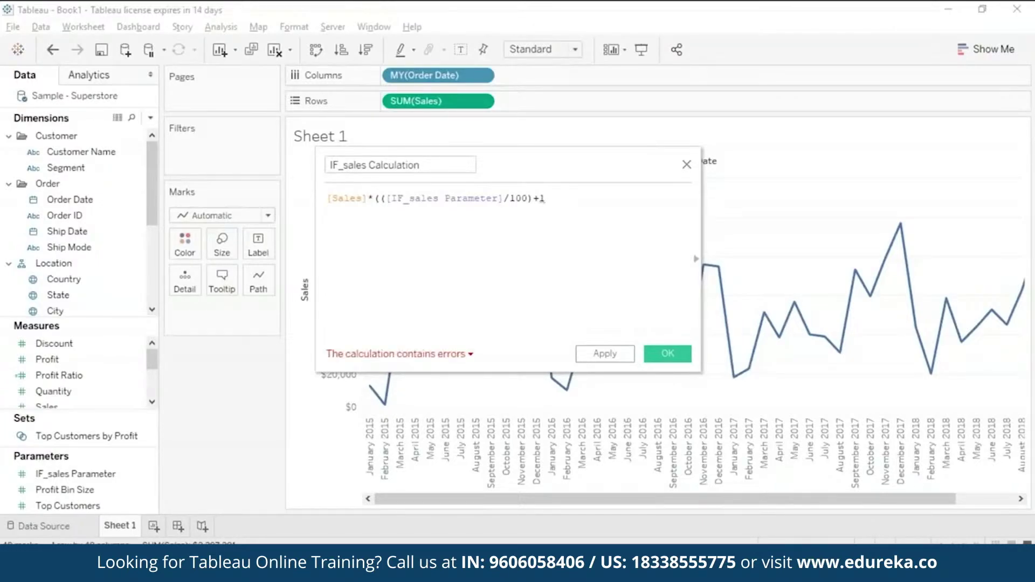
click(471, 355)
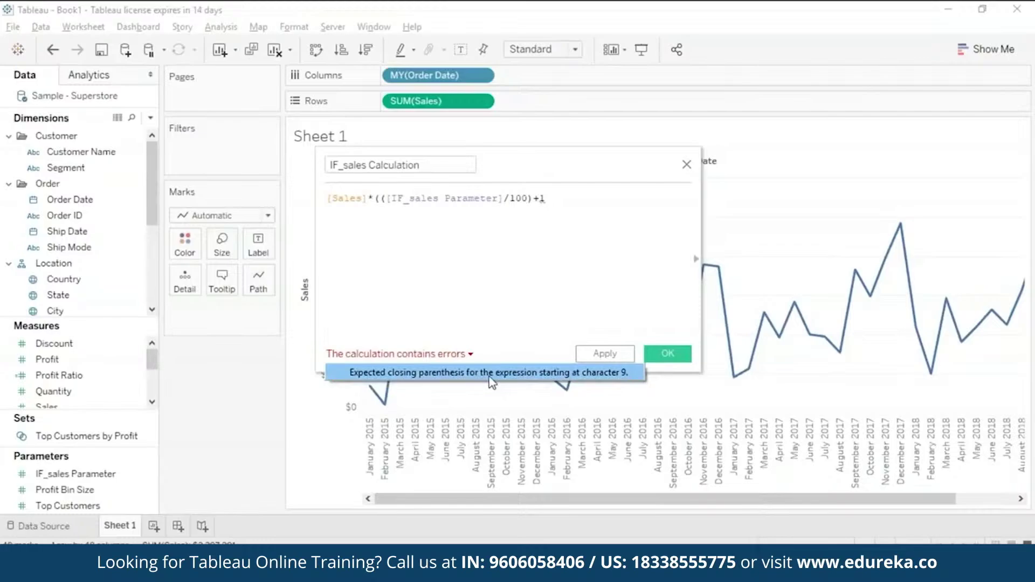
click(555, 197)
text())
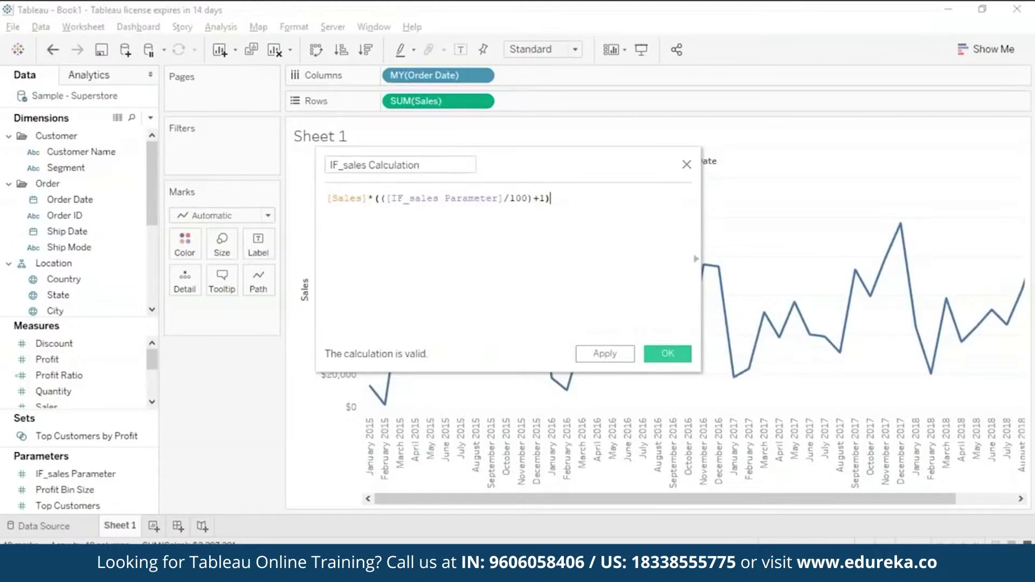
Confirm the calculation editor to save IF_sales Calculation as a measure.
click(667, 355)
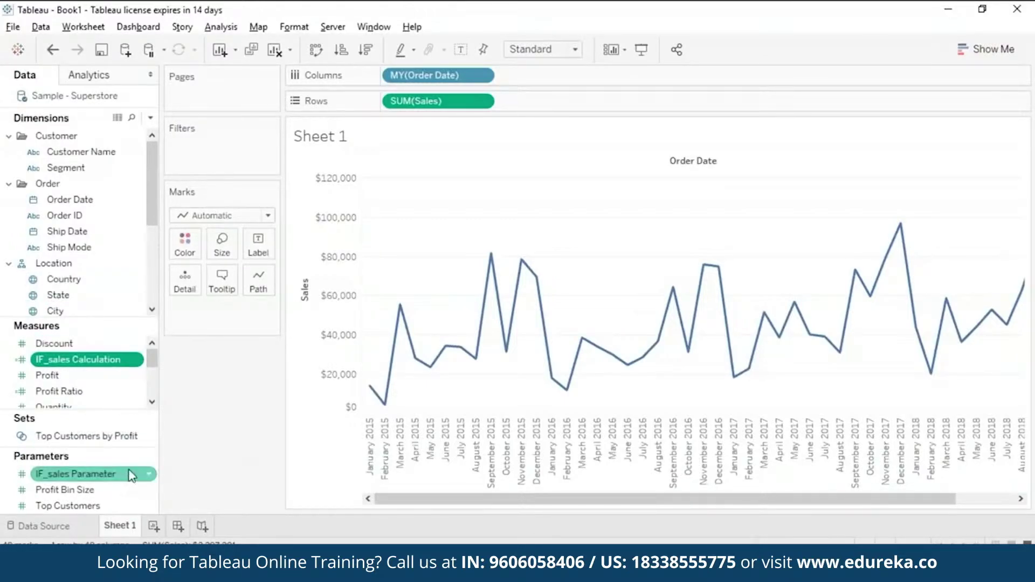
Show the IF_sales Parameter slider beside the chart and review its display options.
click(150, 478)
click(150, 476)
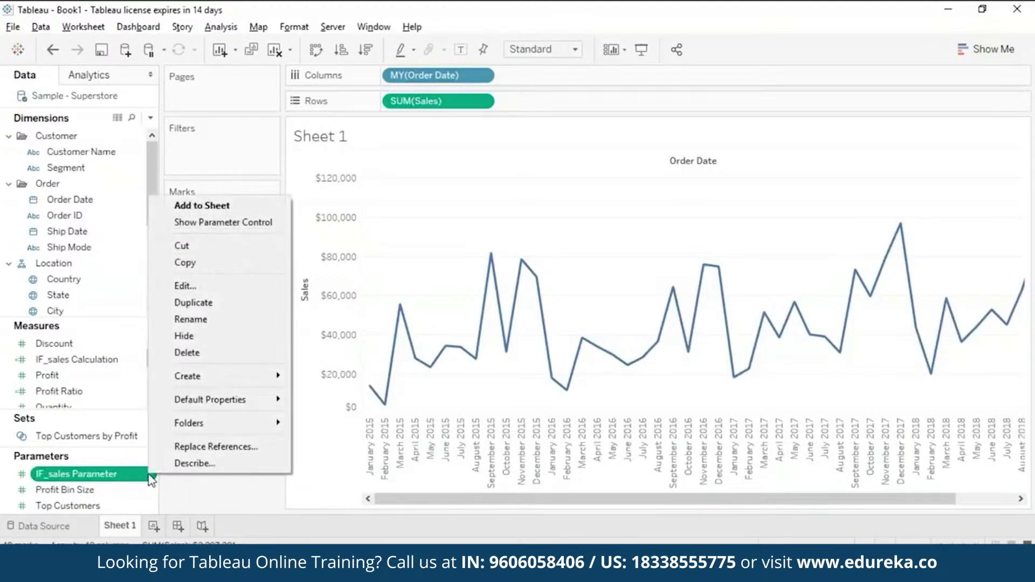
click(187, 223)
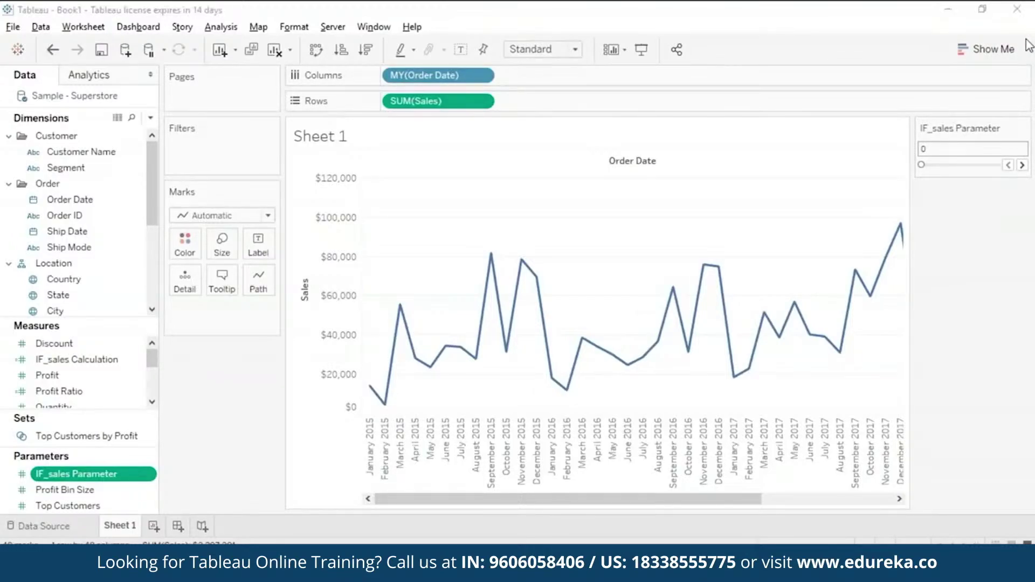
drag(923, 166, 882, 178)
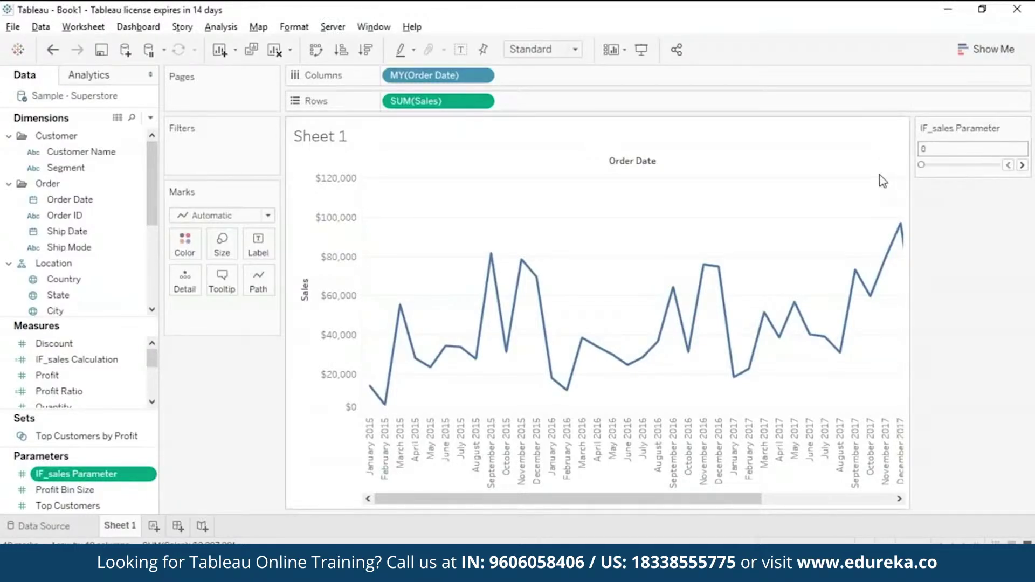
click(1023, 128)
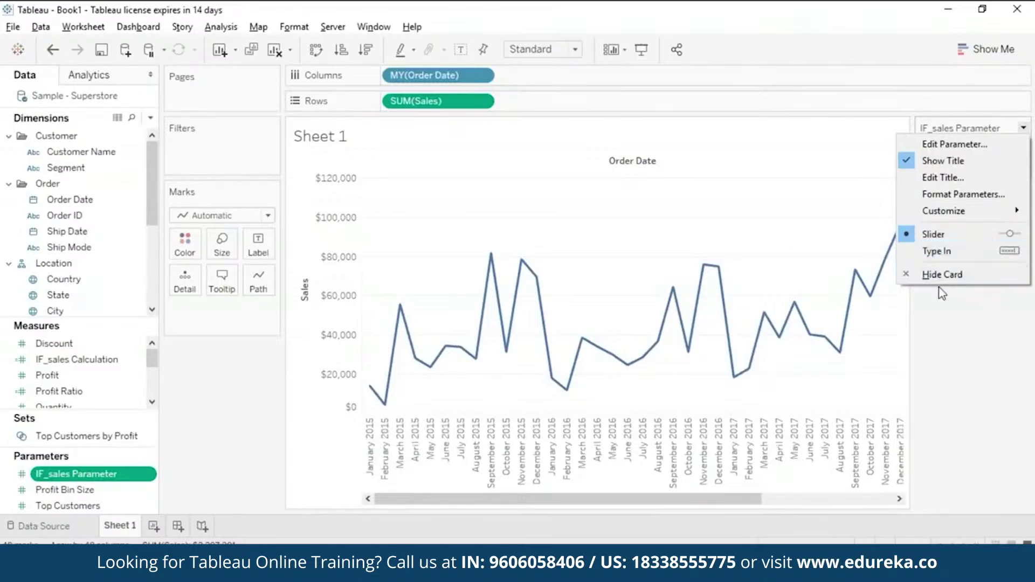
click(947, 300)
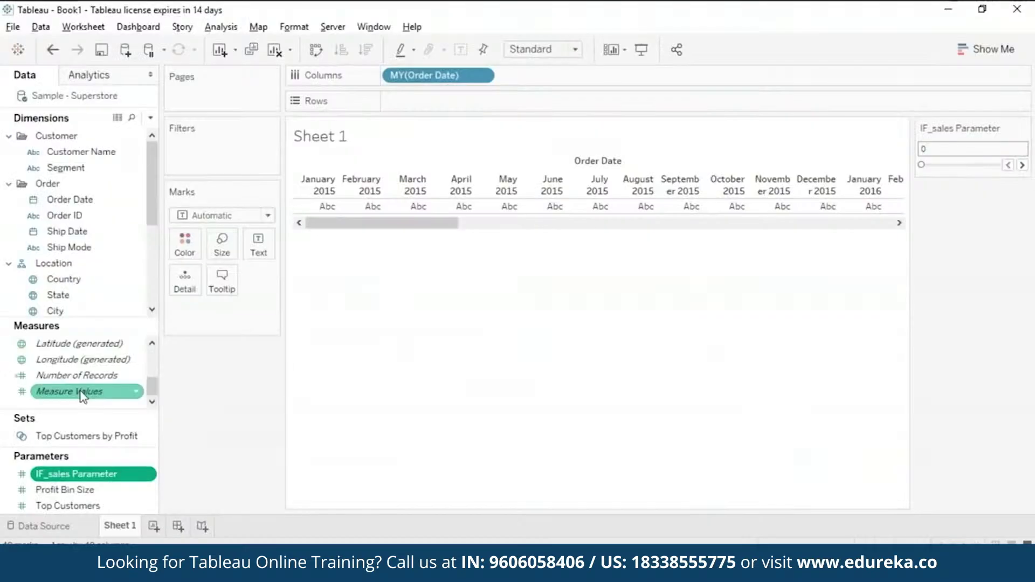
Put Measure Values on Rows, removing AVG(Discount), AGG(Profit Ratio), SUM(Quantity) and other extras.
drag(81, 393, 442, 102)
click(266, 375)
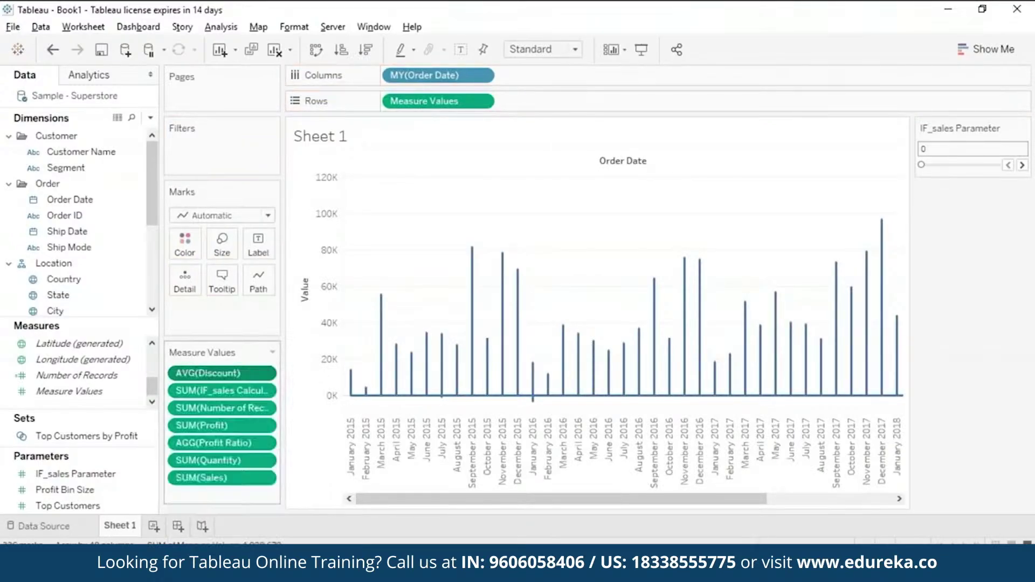
click(267, 372)
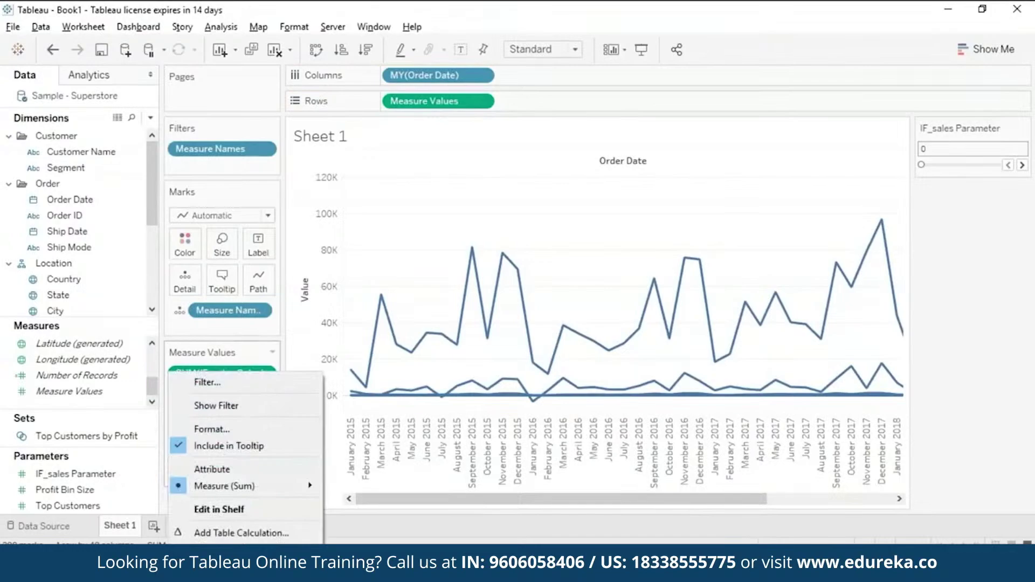
click(266, 373)
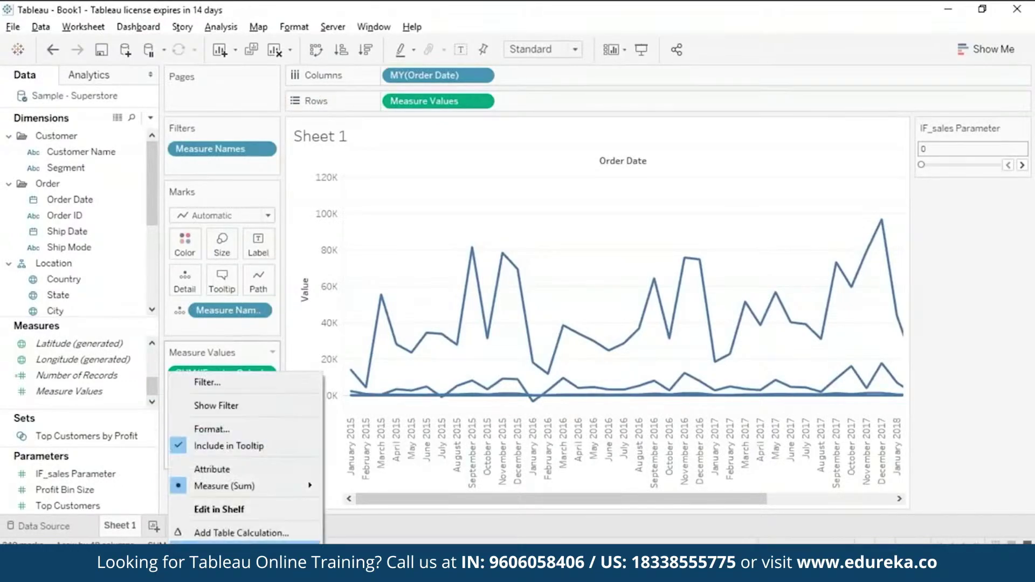
click(267, 372)
click(216, 578)
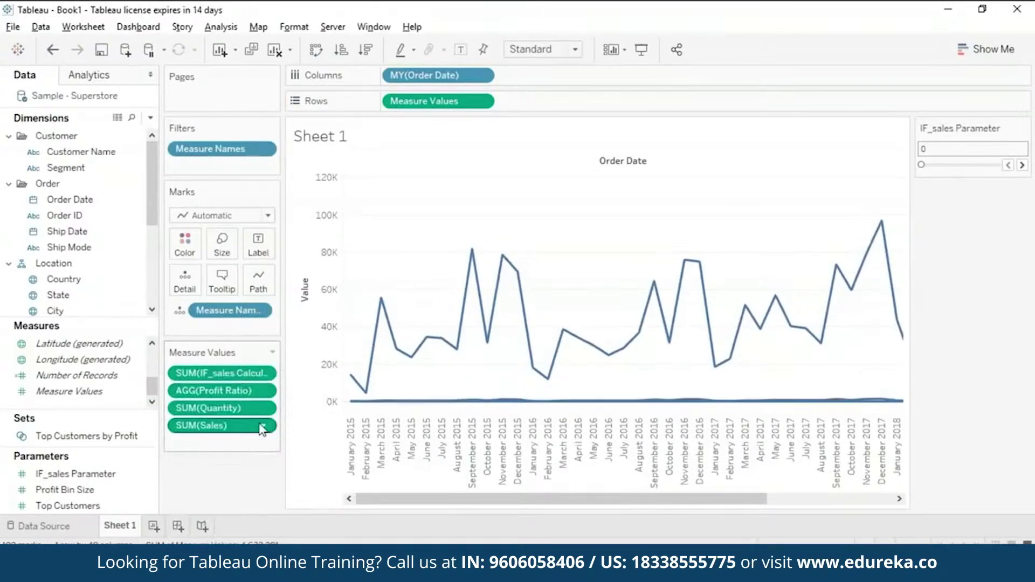
click(264, 390)
click(216, 577)
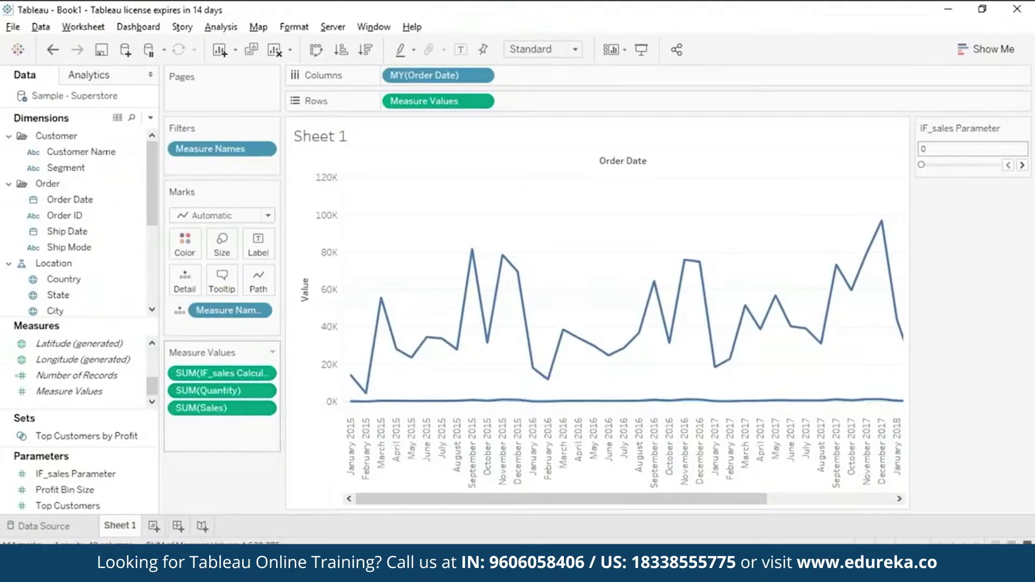
click(263, 391)
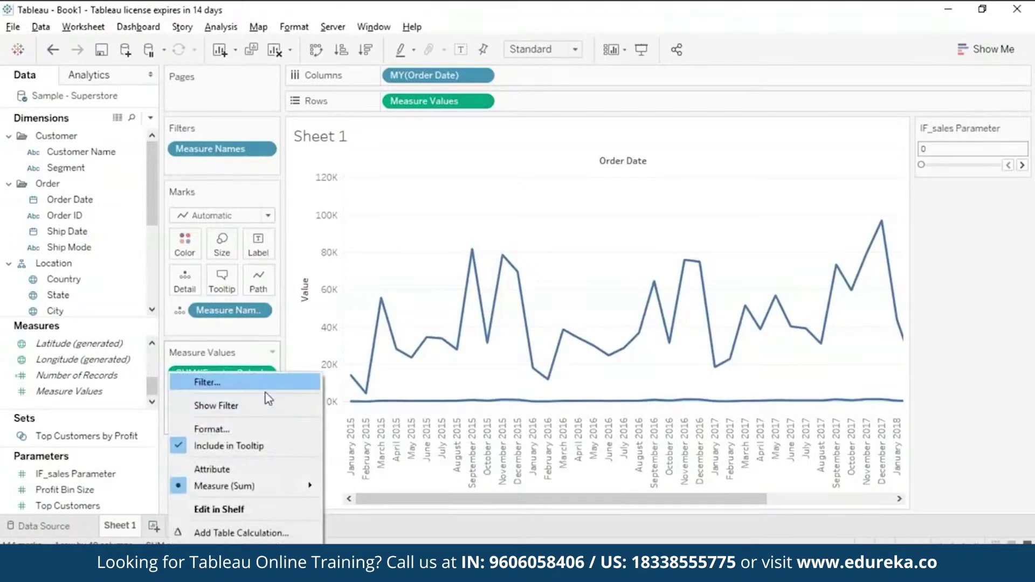
click(215, 576)
mouse_move(921, 164)
mouse_down()
mouse_move(943, 167)
mouse_move(921, 164)
mouse_up()
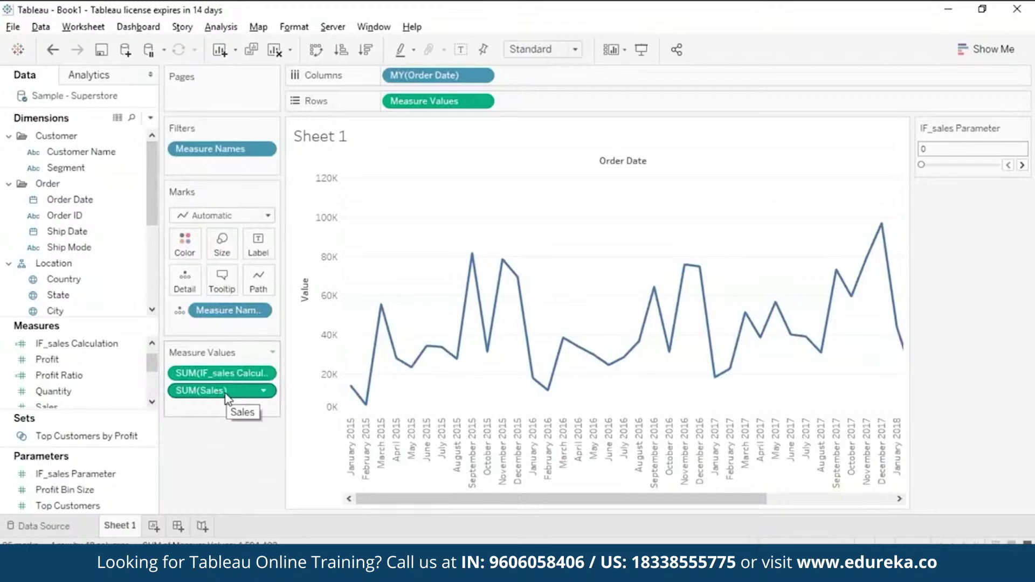
Turn on point markers for all lines in the Color settings.
drag(217, 396, 185, 242)
key(ctrl+z)
click(264, 390)
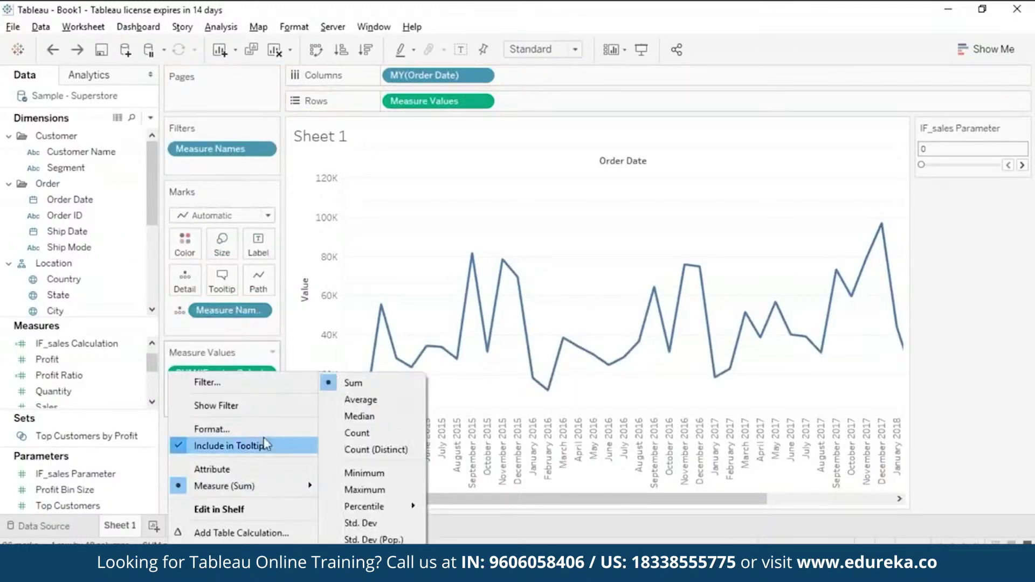
click(185, 243)
click(185, 243)
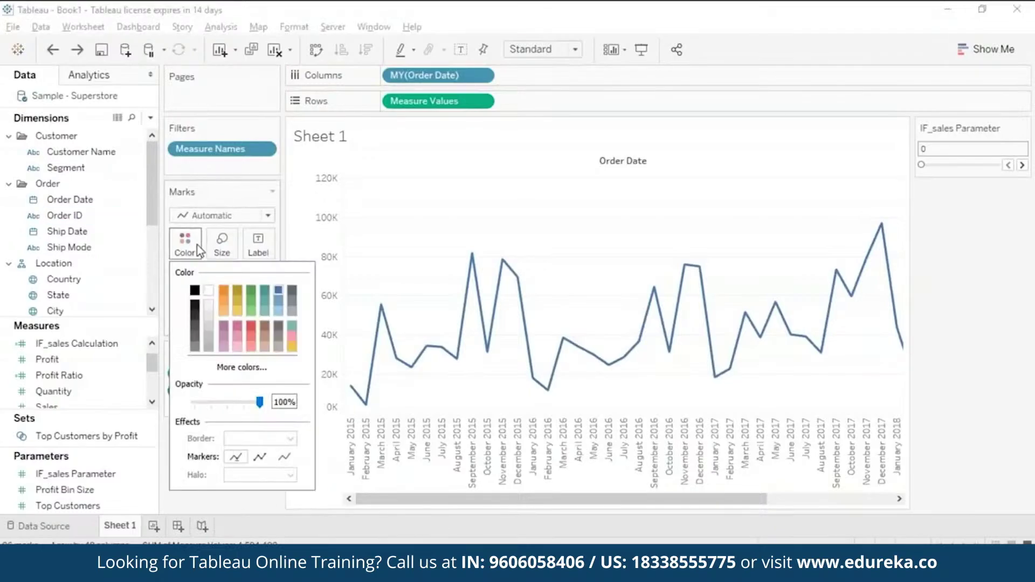
click(260, 457)
click(250, 502)
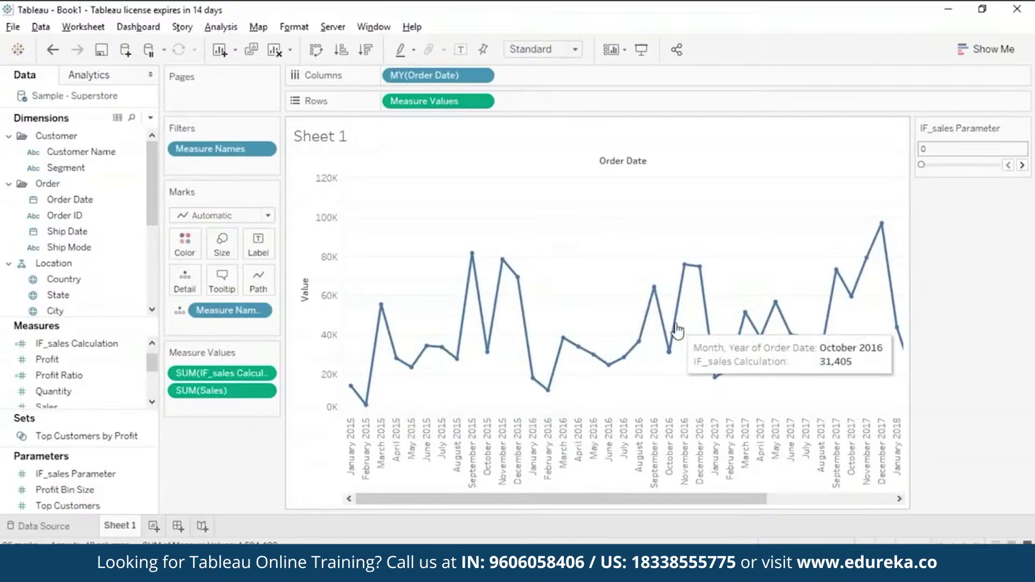
click(922, 165)
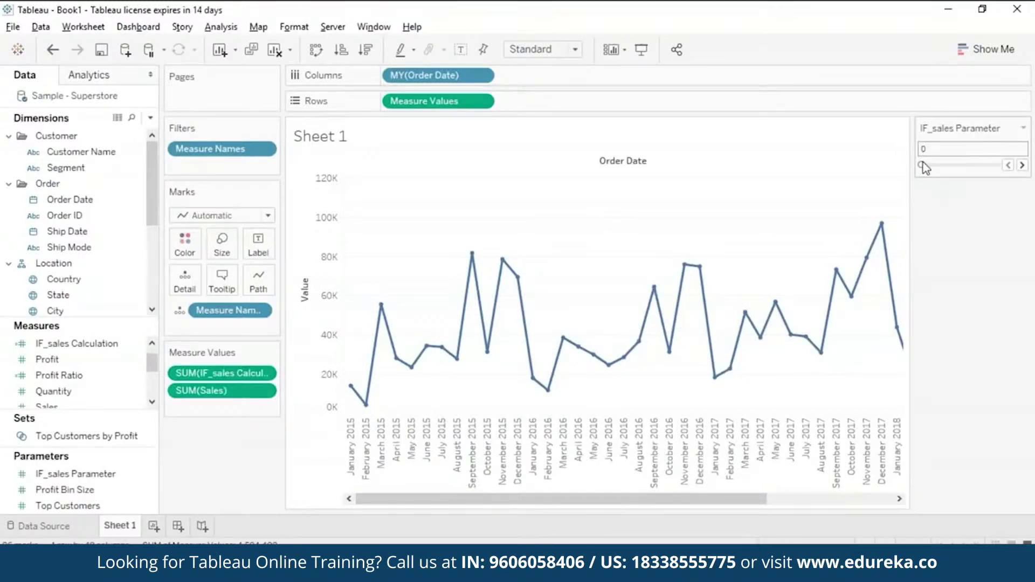
Slide IF_sales Parameter to 30 so the calculation line rises above Sales.
drag(921, 167, 944, 167)
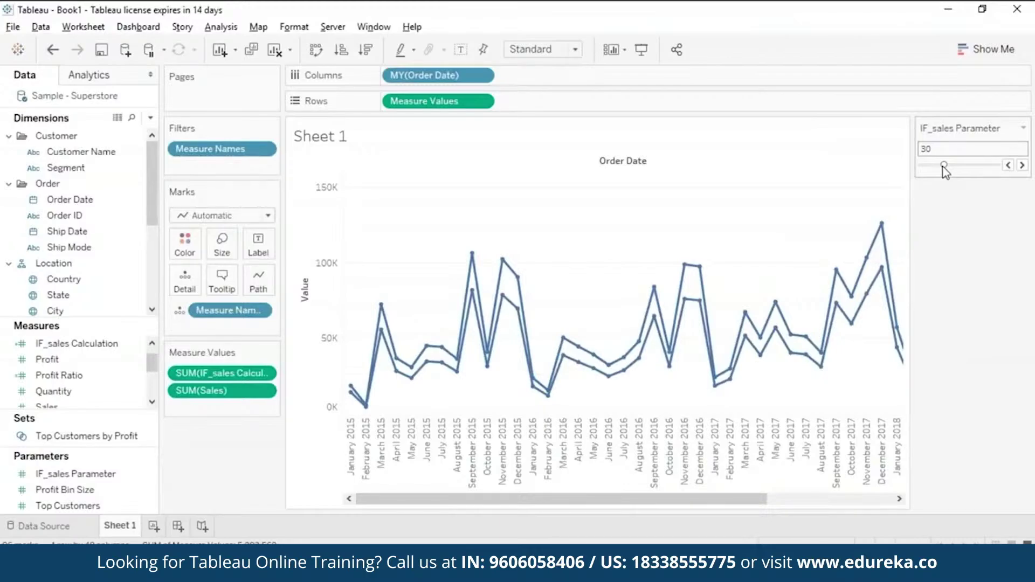
mouse_move(516, 279)
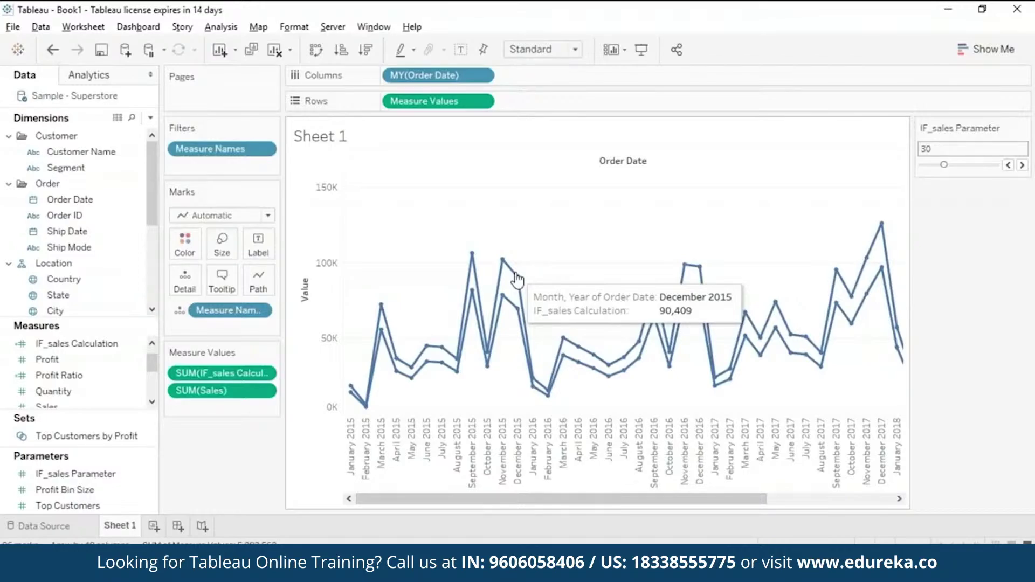
mouse_move(513, 310)
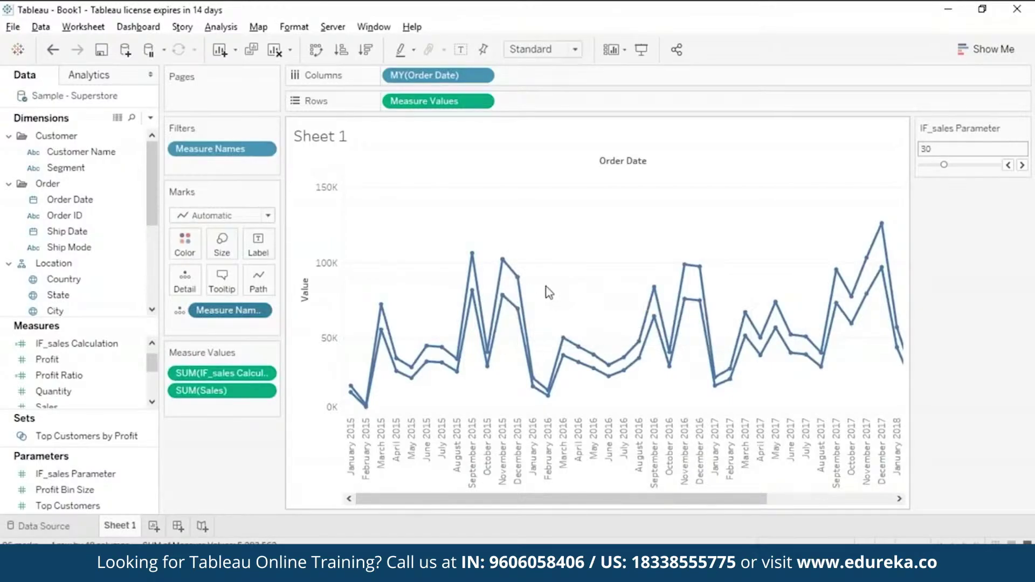
mouse_move(519, 278)
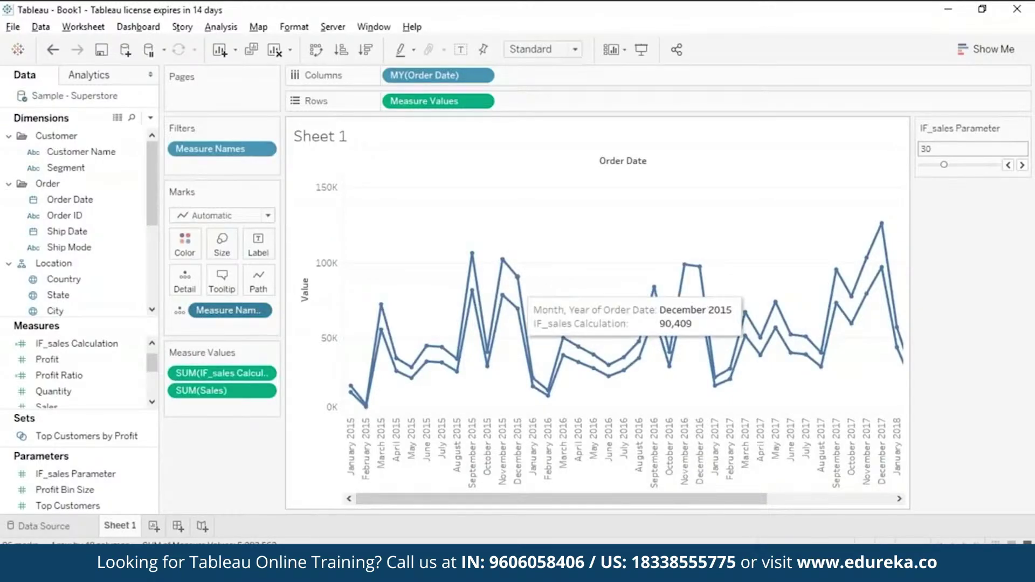